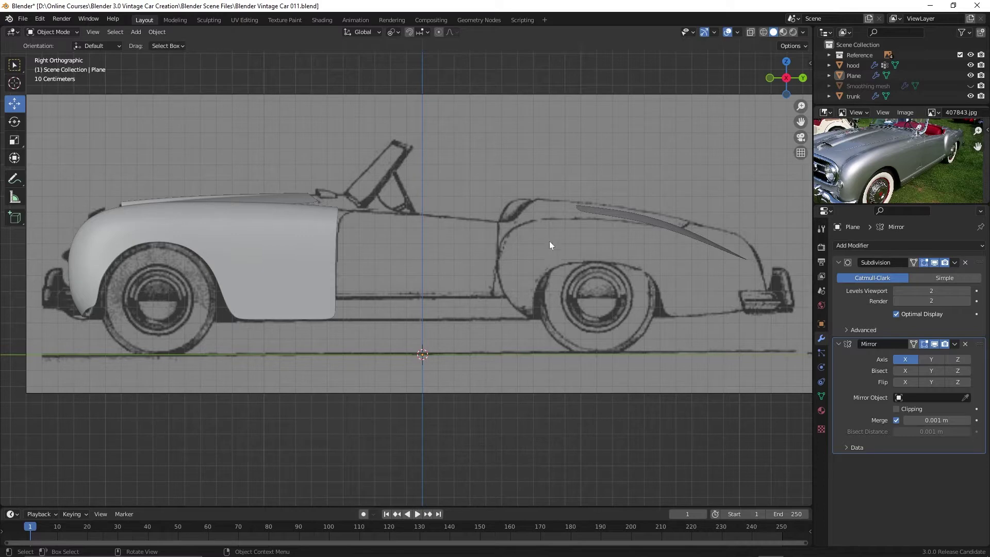
Step: Select the trunk smoothing mesh and zoom in on the car's rear deck
{"action": "left_click", "coordinate": [614, 212]}
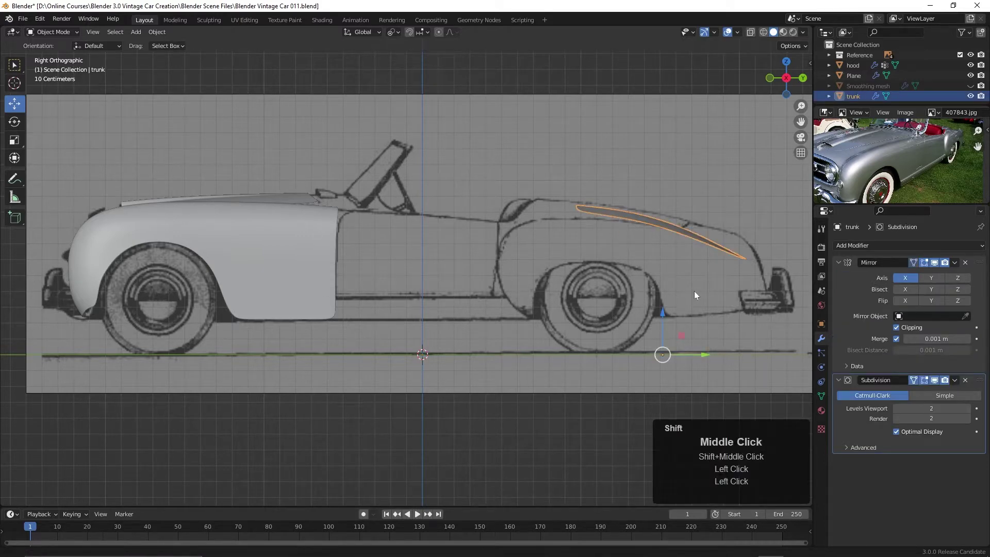
{"action": "middle_click_drag", "start_coordinate": [689, 289], "coordinate": [549, 298], "text": "shift"}
{"action": "scroll", "coordinate": [548, 298], "scroll_direction": "up", "scroll_amount": 2}
{"action": "middle_click_drag", "start_coordinate": [630, 273], "coordinate": [534, 339], "text": "shift"}
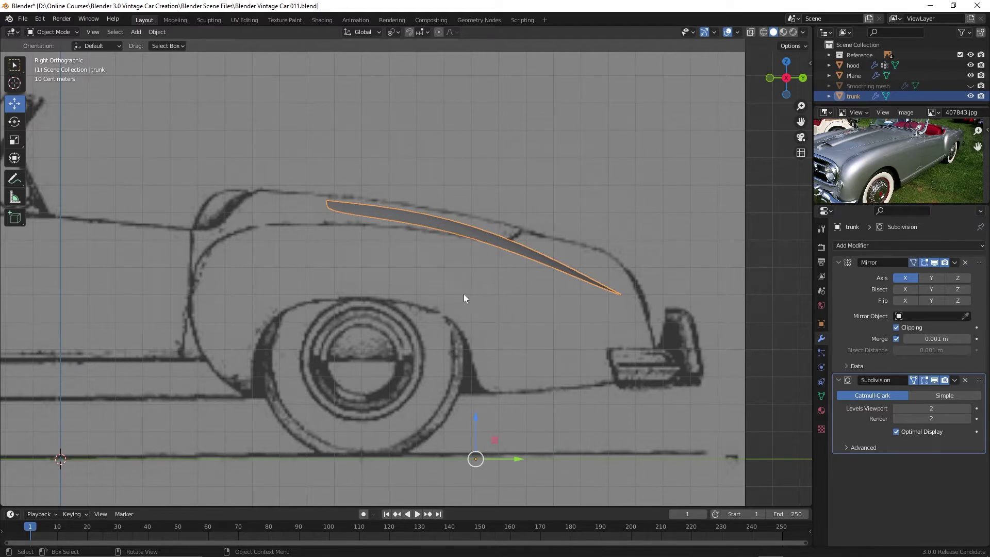
Step: In X-ray Edit Mode, raise the trunk's upper-curve vertex and end vertex onto the drawn line
{"action": "key", "text": "Tab"}
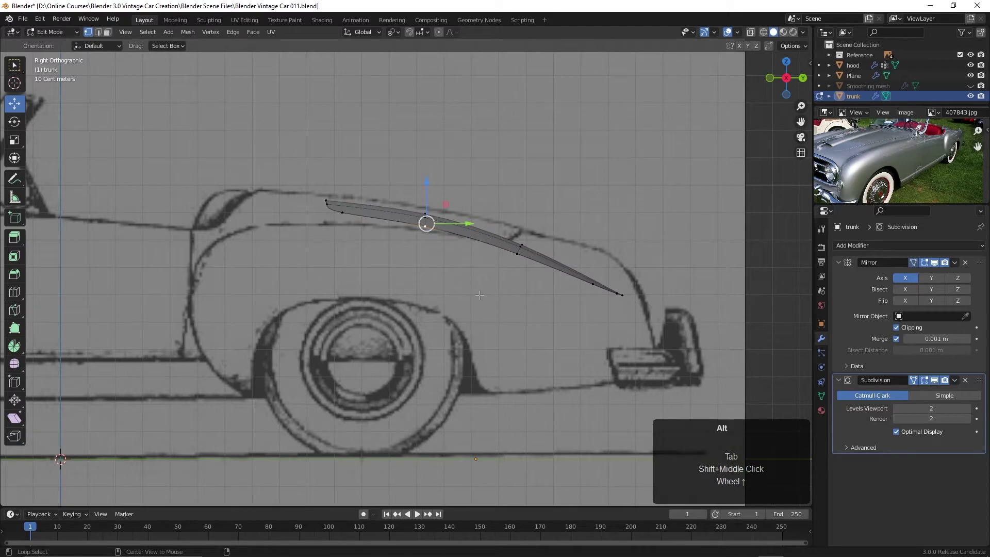
{"action": "key", "text": "alt+z"}
{"action": "left_click", "coordinate": [472, 295]}
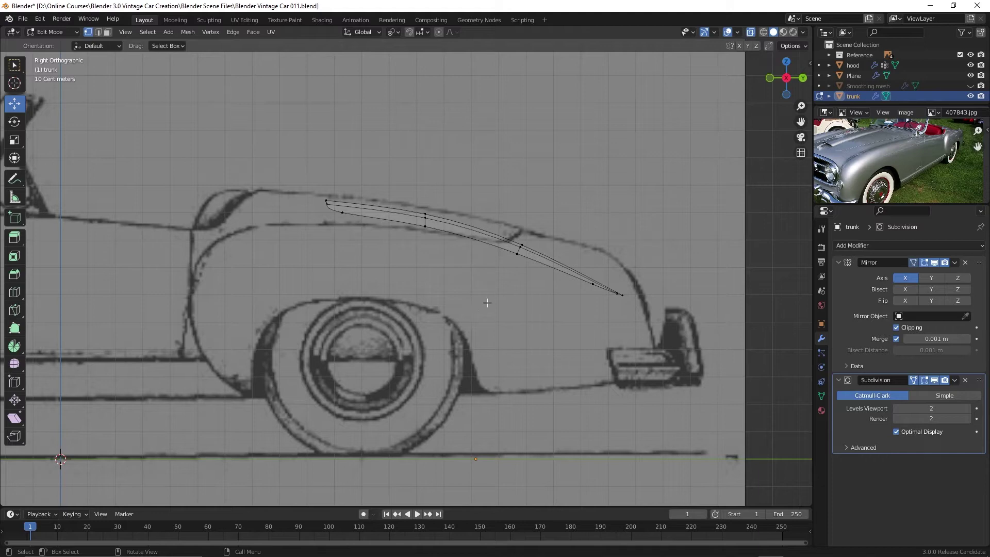
{"action": "left_click_drag", "start_coordinate": [417, 197], "coordinate": [490, 268]}
{"action": "left_click_drag", "start_coordinate": [426, 175], "coordinate": [427, 169]}
{"action": "left_click", "coordinate": [326, 204]}
{"action": "left_click_drag", "start_coordinate": [326, 164], "coordinate": [326, 159]}
Step: Raise the middle vertex pair and tip vertex, and slightly lower a lower-edge vertex to match the outline
{"action": "left_click_drag", "start_coordinate": [505, 235], "coordinate": [533, 261]}
{"action": "left_click_drag", "start_coordinate": [520, 211], "coordinate": [532, 187]}
{"action": "left_click_drag", "start_coordinate": [582, 275], "coordinate": [663, 321]}
{"action": "left_click_drag", "start_coordinate": [614, 251], "coordinate": [613, 233]}
{"action": "left_click_drag", "start_coordinate": [503, 253], "coordinate": [582, 205]}
{"action": "left_click_drag", "start_coordinate": [519, 192], "coordinate": [522, 197]}
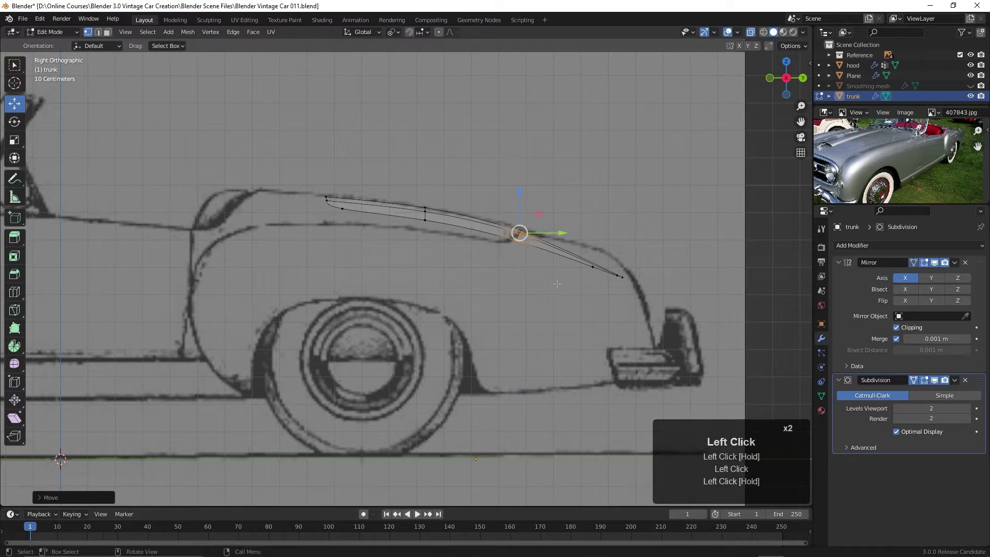
Step: Return to Object Mode, deselect everything, and reframe the trunk area
{"action": "key", "text": "Tab"}
{"action": "scroll", "coordinate": [556, 289], "scroll_direction": "down", "scroll_amount": 2}
{"action": "key", "text": "alt+a"}
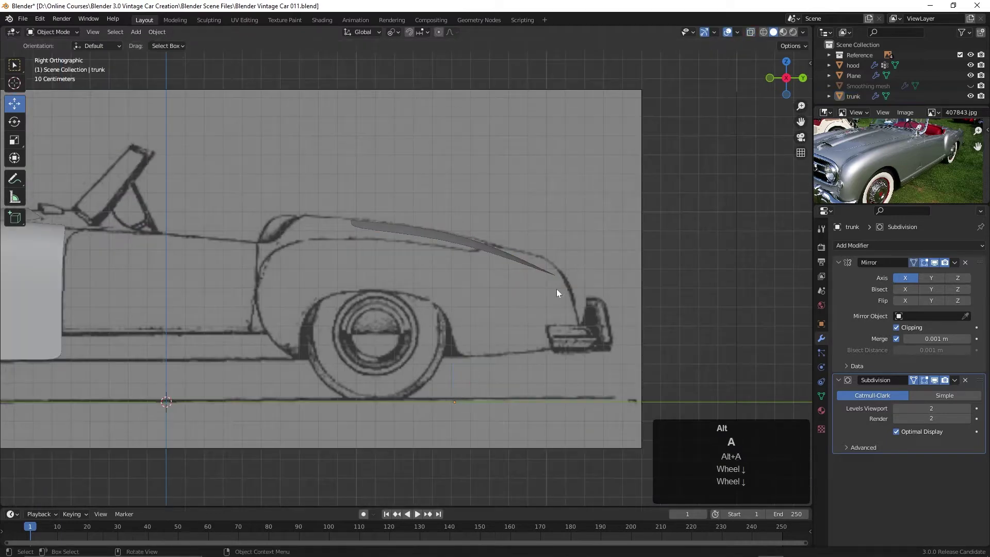
{"action": "scroll", "coordinate": [557, 293], "scroll_direction": "down", "scroll_amount": 2}
{"action": "mouse_move", "coordinate": [494, 298]}
{"action": "middle_mouse_down", "text": "shift"}
{"action": "mouse_move", "coordinate": [542, 300]}
{"action": "mouse_move", "coordinate": [488, 300]}
{"action": "middle_mouse_up", "text": "shift"}
{"action": "scroll", "coordinate": [558, 295], "scroll_direction": "up", "scroll_amount": 4}
Step: Raise the vertices along the trunk edge slightly in Edit Mode, then leave X-ray and Edit Mode
{"action": "key", "text": "Tab"}
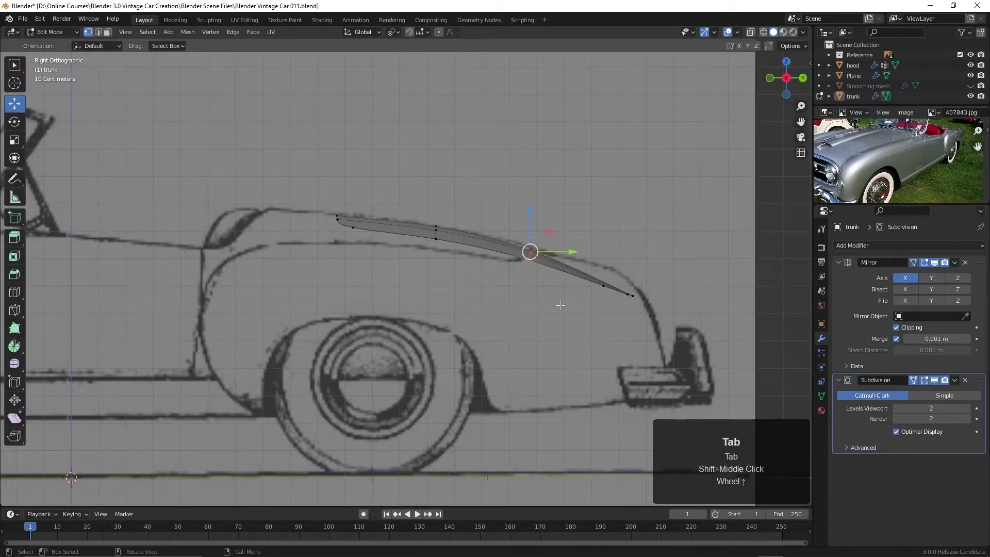
{"action": "key", "text": "alt+z"}
{"action": "left_click", "coordinate": [560, 303]}
{"action": "left_click_drag", "start_coordinate": [504, 220], "coordinate": [654, 334]}
{"action": "left_click_drag", "start_coordinate": [576, 233], "coordinate": [579, 226]}
{"action": "key", "text": "alt+z"}
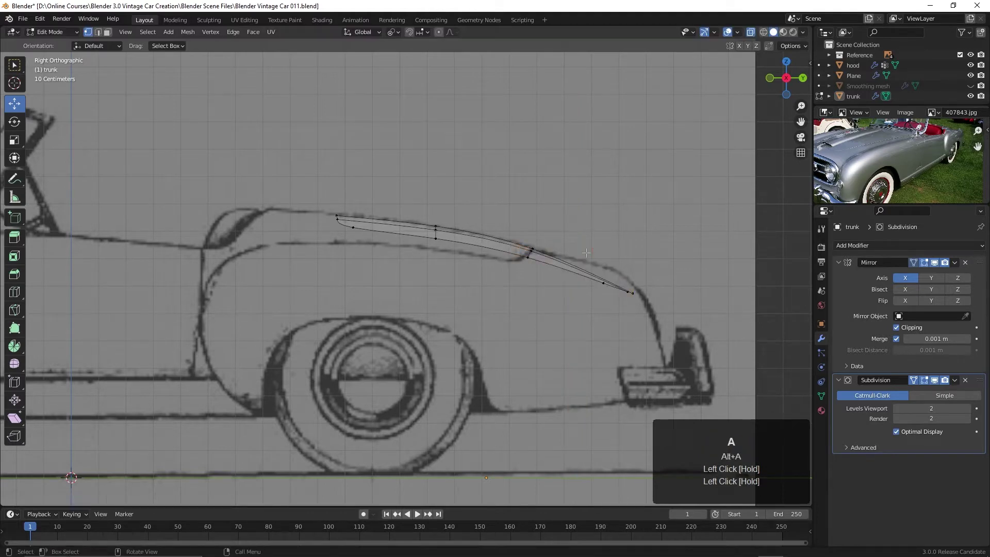
{"action": "key", "text": "Tab"}
Step: Deselect all, frame the whole car, and select the Plane fender mesh
{"action": "scroll", "coordinate": [586, 256], "scroll_direction": "down", "scroll_amount": 4}
{"action": "key", "text": "alt+a"}
{"action": "middle_click_drag", "start_coordinate": [478, 310], "coordinate": [498, 339], "text": "shift"}
{"action": "left_click", "coordinate": [290, 296]}
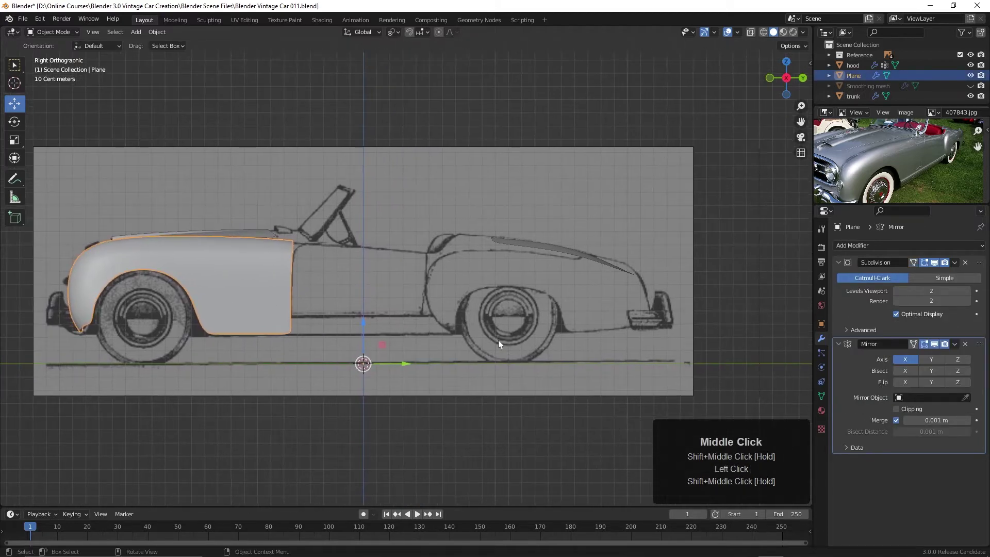
Step: Toggle Subdivision on-cage display and slide the Plane's top rear corner vertex about 0.011 m onto the door line
{"action": "left_click", "coordinate": [935, 263]}
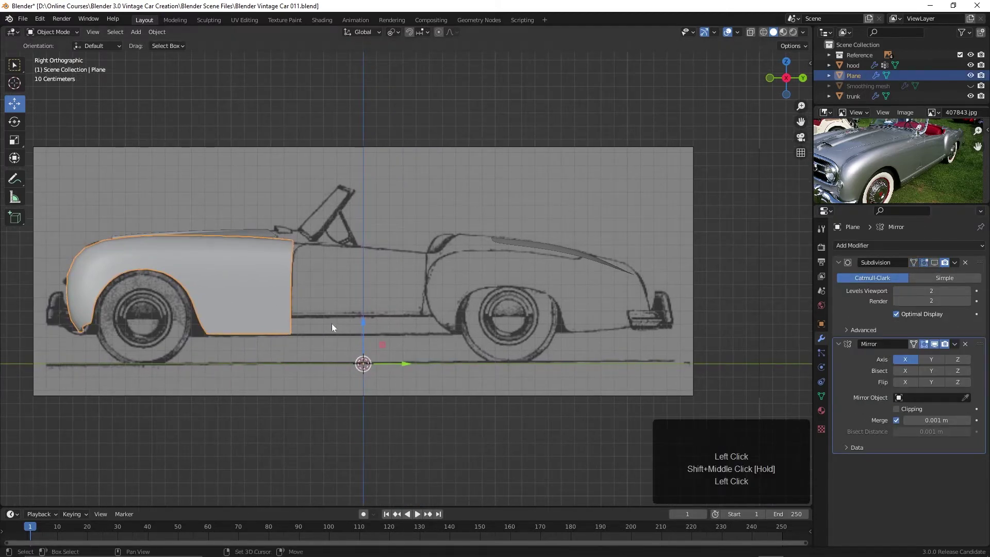
{"action": "middle_click_drag", "start_coordinate": [331, 323], "coordinate": [426, 310], "text": "shift"}
{"action": "key", "text": "Tab"}
{"action": "scroll", "coordinate": [452, 300], "scroll_direction": "up", "scroll_amount": 2}
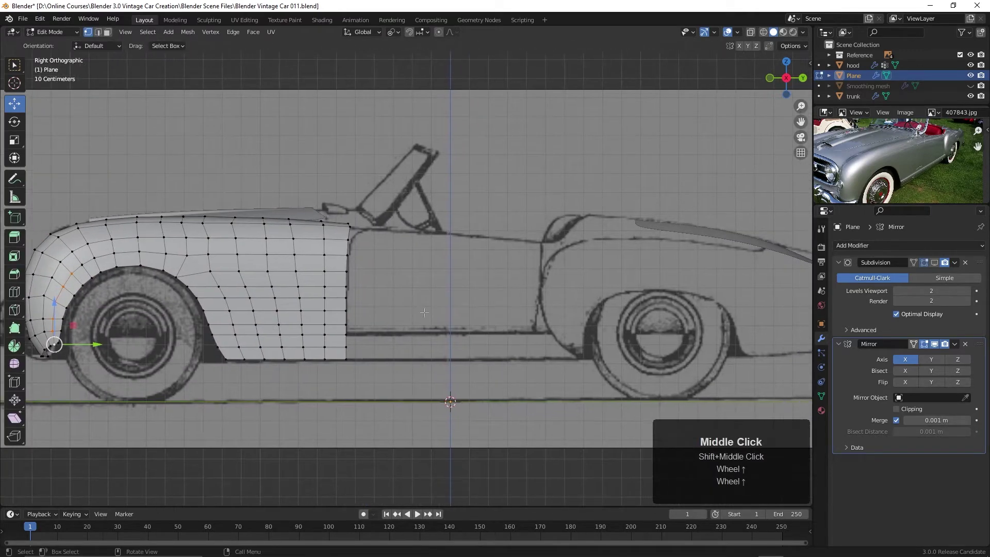
{"action": "left_click", "coordinate": [351, 226]}
{"action": "left_click_drag", "start_coordinate": [386, 229], "coordinate": [386, 229]}
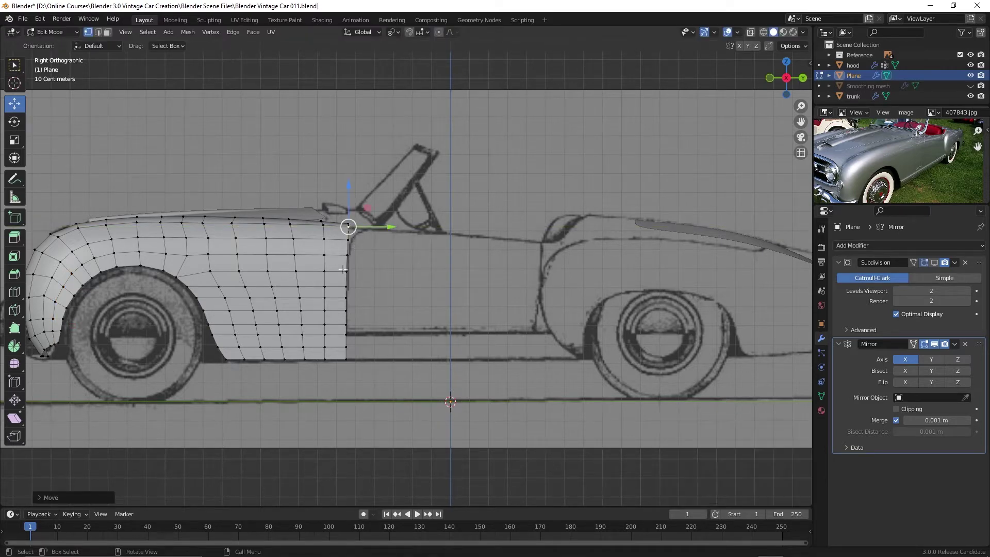
Step: Extrude the fender's rear edge loop along Y back to the rear wheel arch
{"action": "left_click", "coordinate": [347, 286], "text": "alt"}
{"action": "key", "text": "e"}
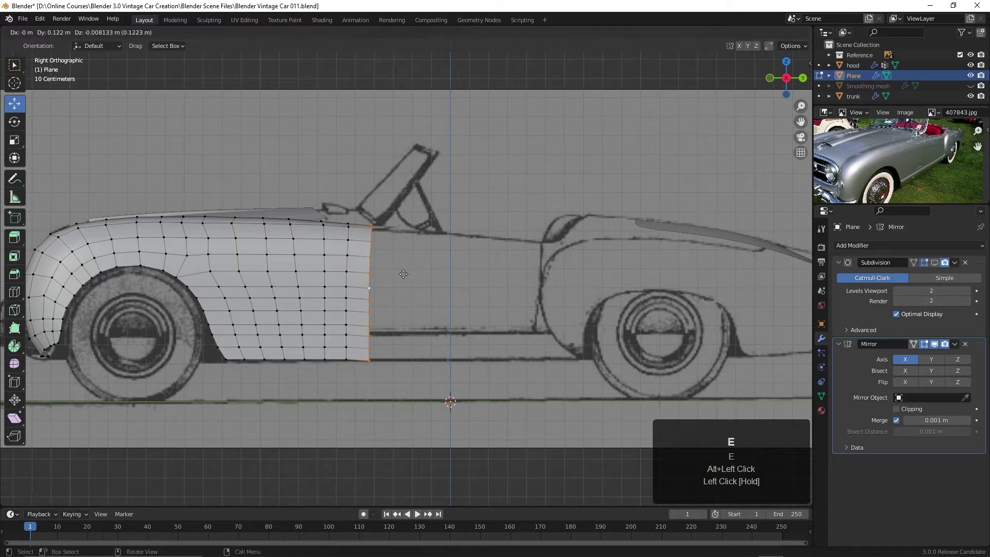
{"action": "left_click", "coordinate": [404, 273]}
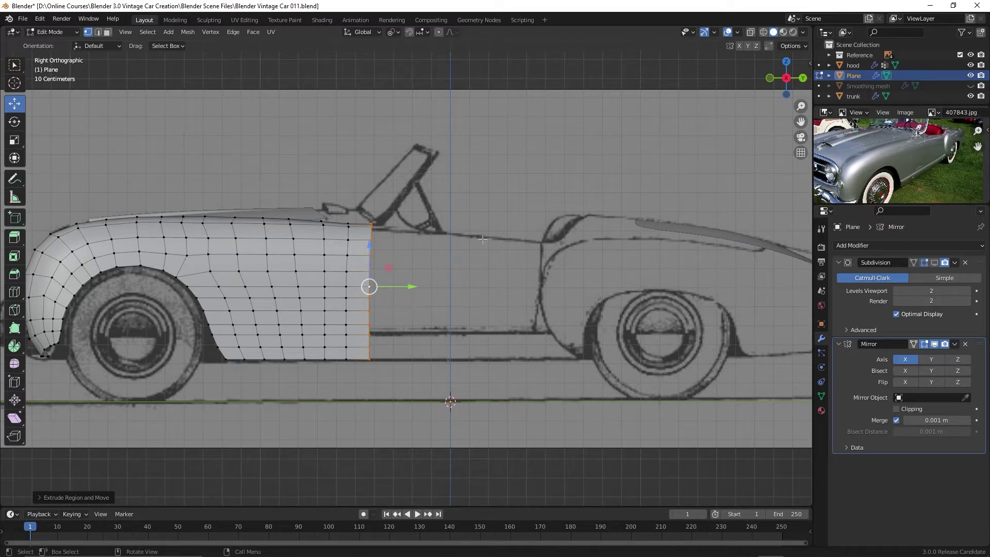
{"action": "key", "text": "ctrl+z"}
{"action": "key", "text": "ctrl+z"}
{"action": "left_click", "coordinate": [350, 295], "text": "alt"}
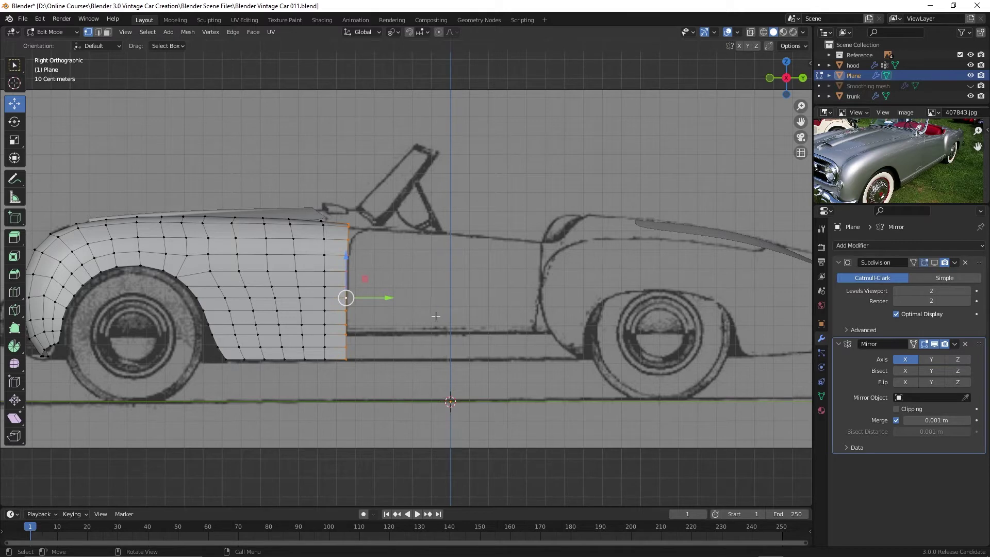
{"action": "key", "text": "e"}
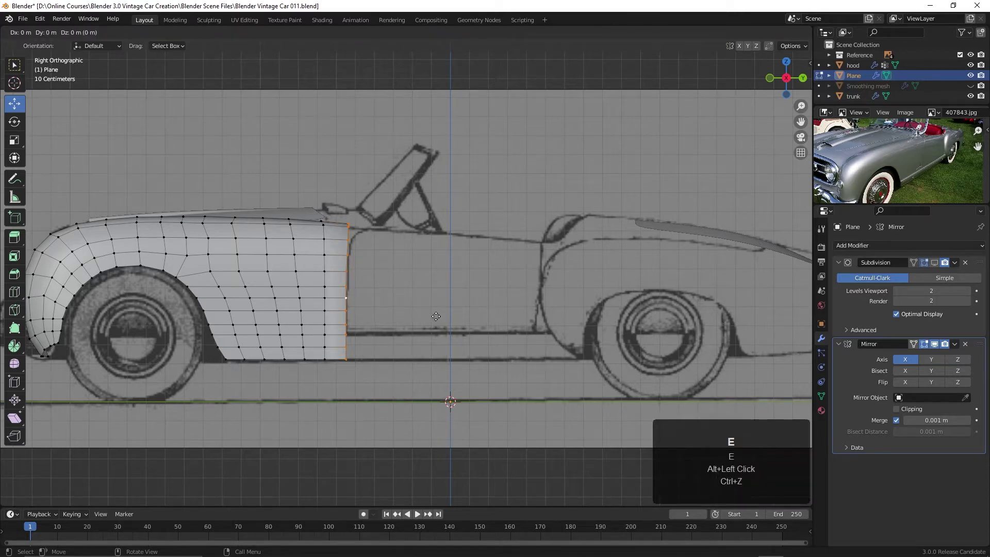
{"action": "key", "text": "y"}
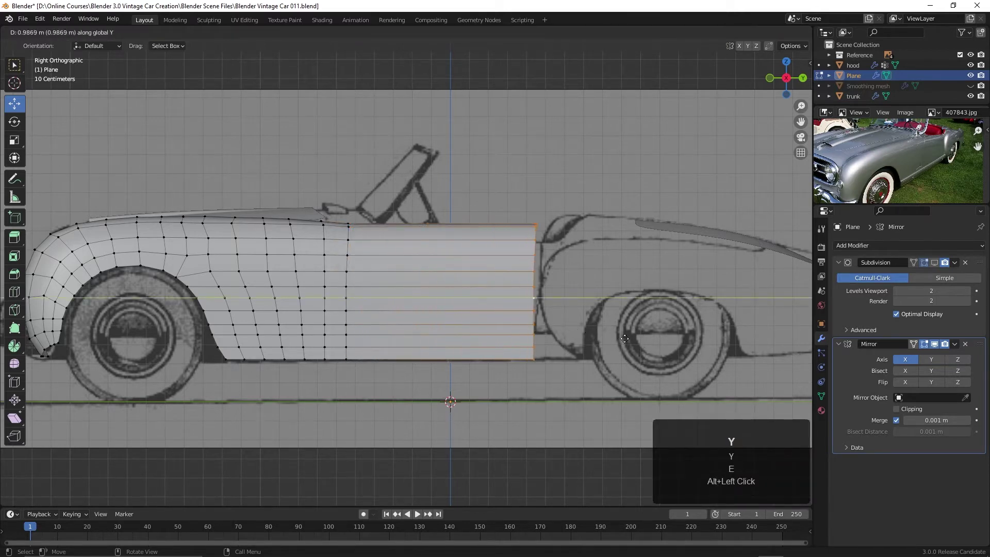
{"action": "left_click", "coordinate": [625, 355]}
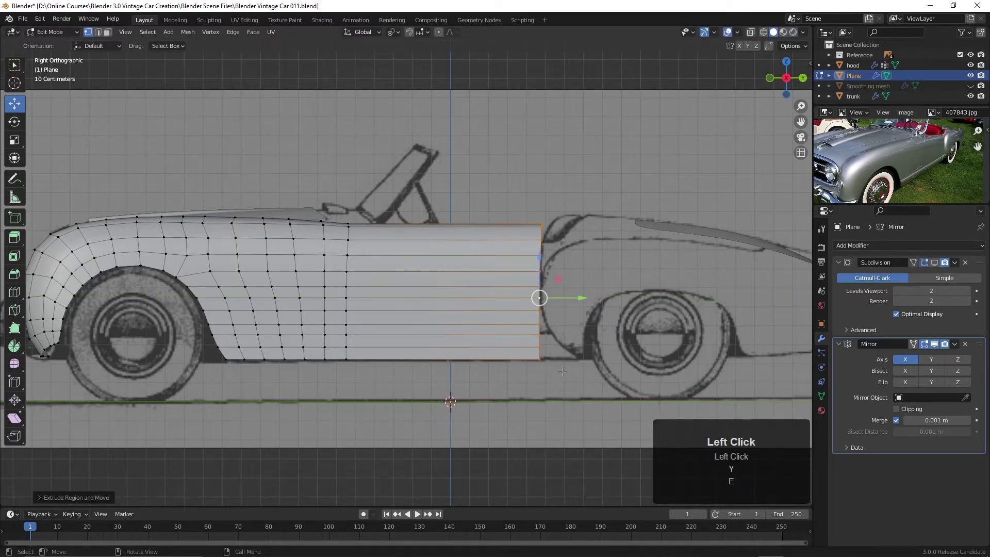
Step: Set the pivot to Active Element with the new edge's bottom vertex active
{"action": "left_click", "coordinate": [395, 36]}
{"action": "left_click", "coordinate": [398, 32]}
{"action": "left_click", "coordinate": [407, 89]}
{"action": "left_click", "coordinate": [540, 340], "text": "alt"}
{"action": "left_click", "coordinate": [539, 334], "text": "shift"}
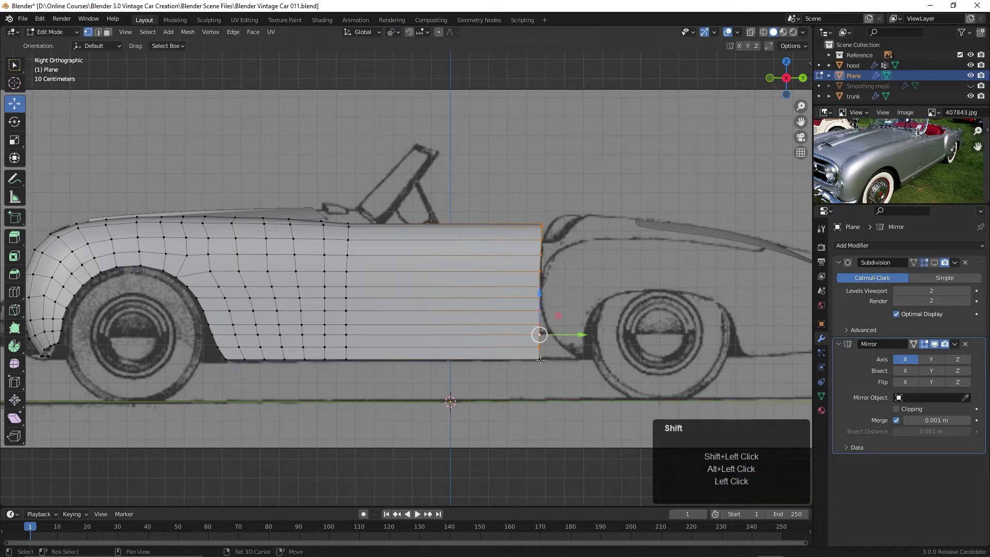
{"action": "left_click", "coordinate": [572, 383], "text": "shift"}
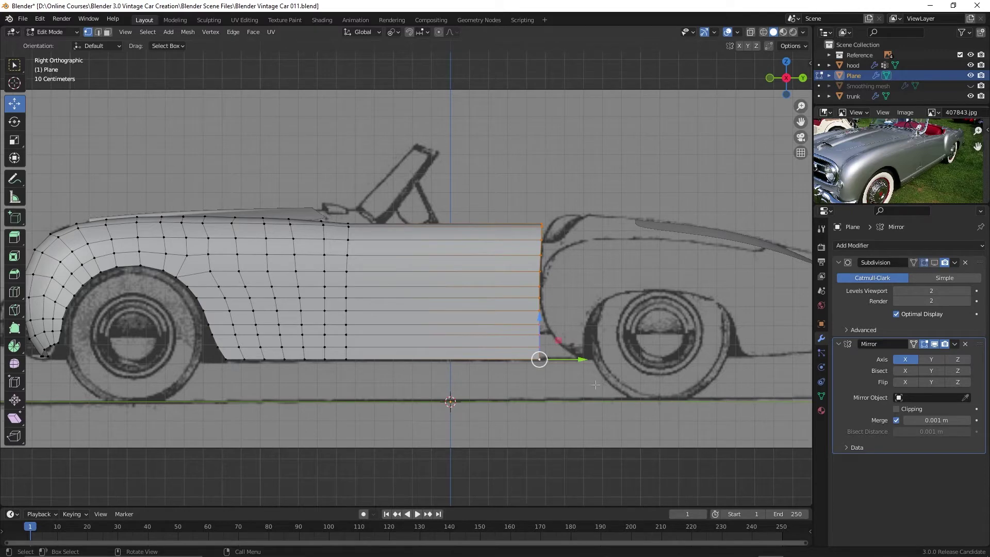
Step: Scale the new rear edge vertically to about 0.877, tapering it toward the outline
{"action": "key", "text": "alt+z"}
{"action": "scroll", "coordinate": [597, 385], "scroll_direction": "up", "scroll_amount": 1}
{"action": "middle_click_drag", "start_coordinate": [599, 381], "coordinate": [518, 351], "text": "shift"}
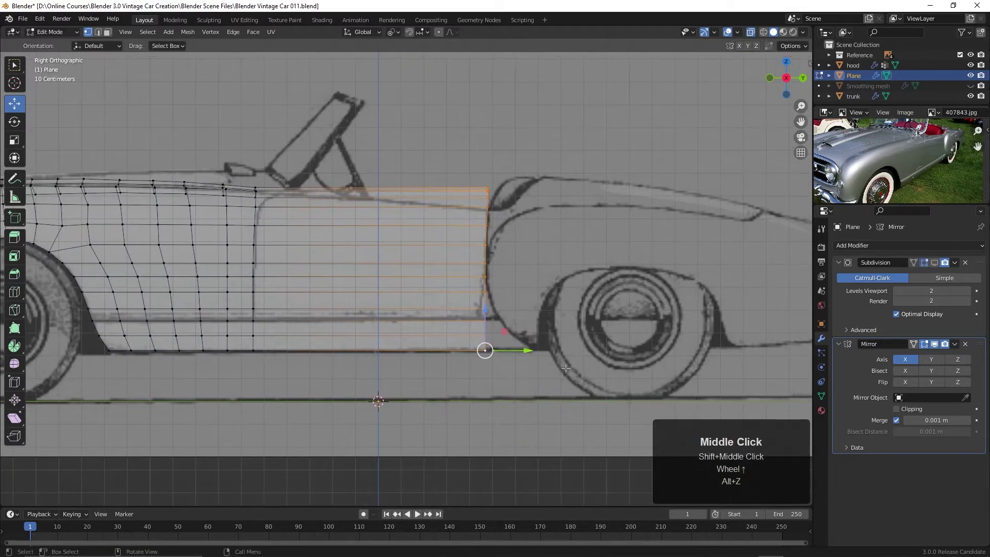
{"action": "key", "text": "s"}
{"action": "key", "text": "z"}
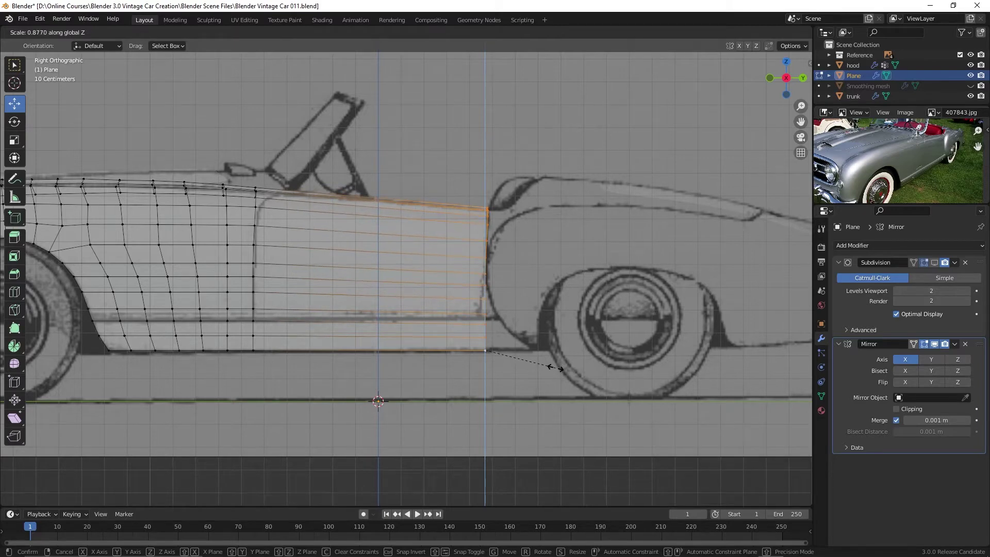
{"action": "left_click", "coordinate": [556, 367]}
{"action": "middle_click_drag", "start_coordinate": [303, 206], "coordinate": [367, 206], "text": "shift"}
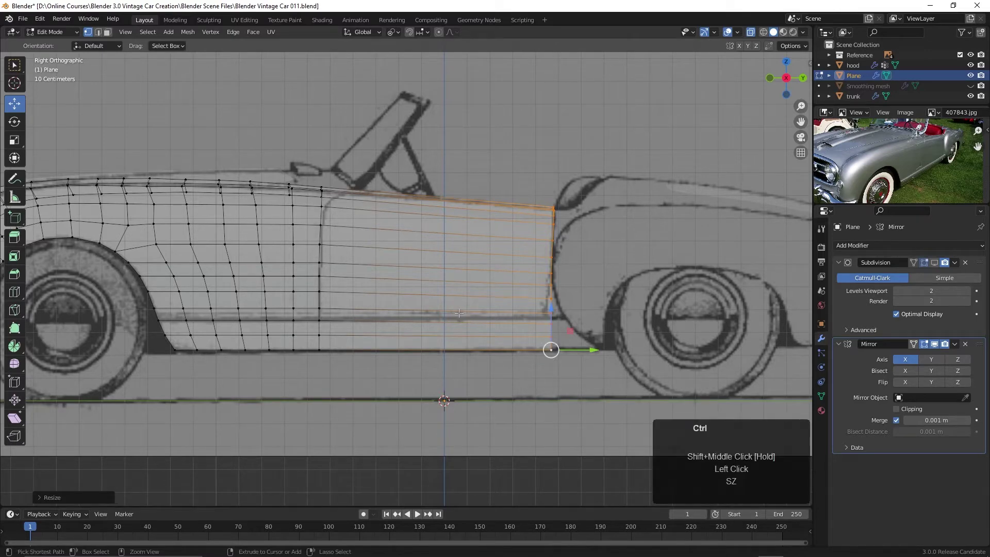
Step: Add five evenly spaced vertical loop cuts across the door section, then deselect all
{"action": "key", "text": "ctrl+r"}
{"action": "scroll", "coordinate": [459, 312], "scroll_direction": "up", "scroll_amount": 4}
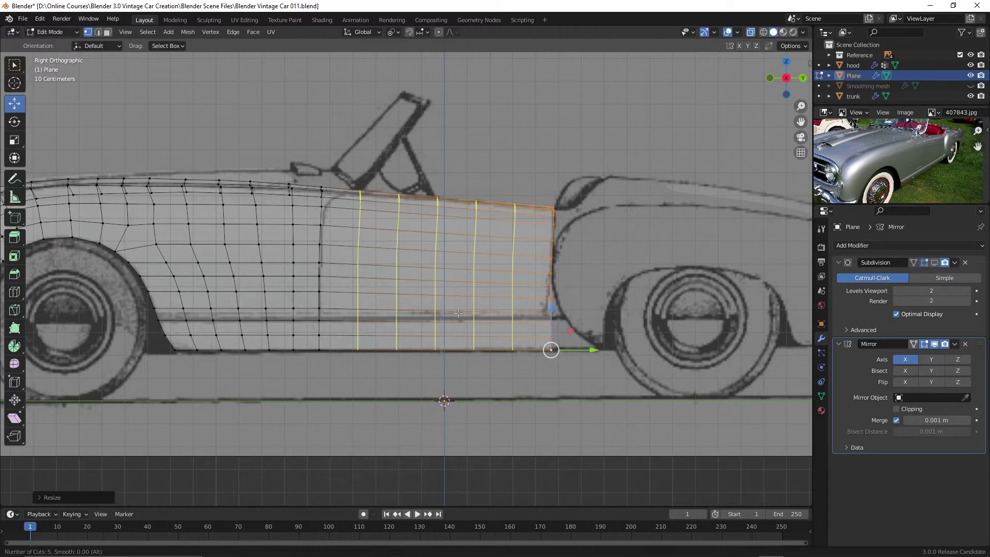
{"action": "key", "text": "Return"}
{"action": "key", "text": "Return"}
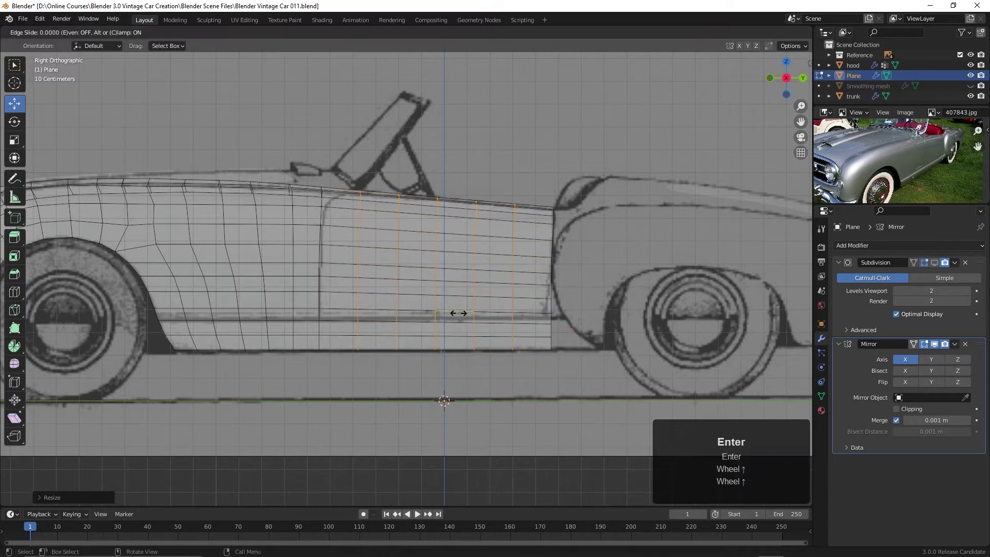
{"action": "key", "text": "alt+a"}
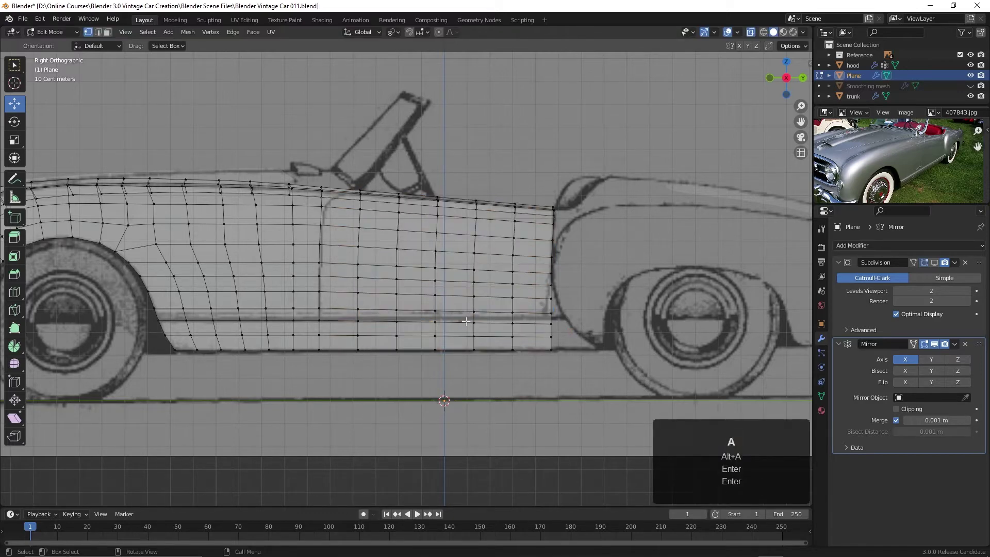
{"action": "scroll", "coordinate": [454, 334], "scroll_direction": "down", "scroll_amount": 3}
{"action": "middle_click_drag", "start_coordinate": [454, 334], "coordinate": [466, 356]}
Step: In top view, undo the last three edits and frame the fender's side strip closely
{"action": "key", "text": "KP_7"}
{"action": "key", "text": "KP_7"}
{"action": "scroll", "coordinate": [466, 351], "scroll_direction": "up", "scroll_amount": 2}
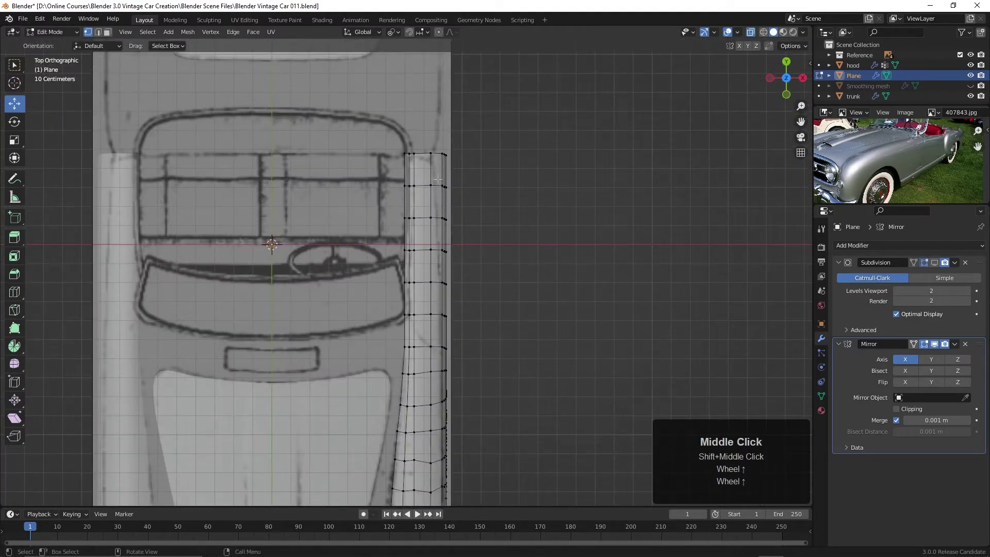
{"action": "scroll", "coordinate": [455, 258], "scroll_direction": "up", "scroll_amount": 2}
{"action": "middle_click_drag", "start_coordinate": [456, 276], "coordinate": [456, 280], "text": "shift"}
{"action": "scroll", "coordinate": [474, 404], "scroll_direction": "down", "scroll_amount": 2}
{"action": "mouse_move", "coordinate": [475, 405]}
{"action": "middle_mouse_down", "text": "shift"}
{"action": "mouse_move", "coordinate": [474, 336]}
{"action": "mouse_move", "coordinate": [482, 387]}
{"action": "middle_mouse_up", "text": "shift"}
{"action": "scroll", "coordinate": [473, 338], "scroll_direction": "up", "scroll_amount": 2}
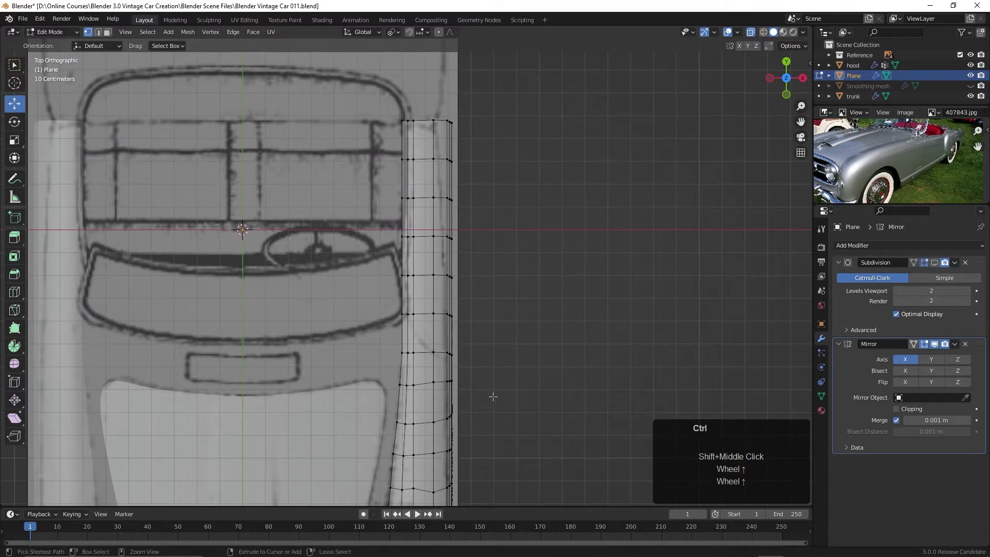
{"action": "key", "text": "ctrl+z"}
{"action": "key", "text": "ctrl+z"}
{"action": "key", "text": "ctrl+z"}
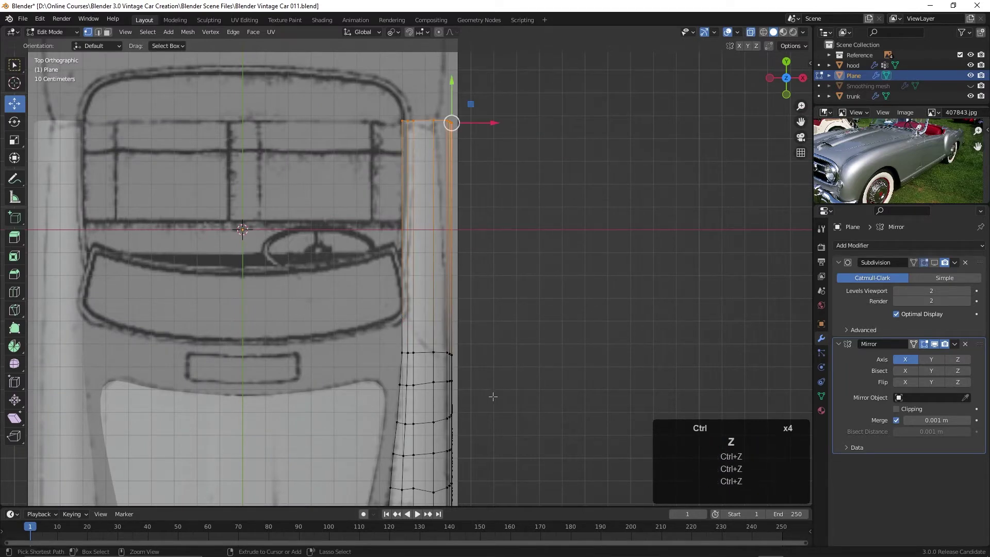
{"action": "key", "text": "ctrl+z"}
{"action": "key", "text": "ctrl+z"}
{"action": "key", "text": "ctrl+z"}
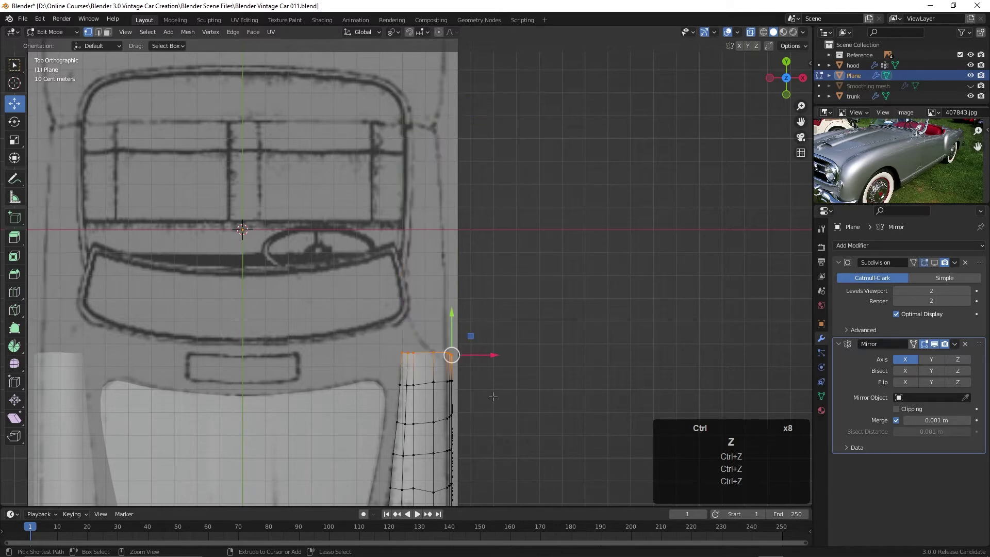
{"action": "key", "text": "ctrl+z"}
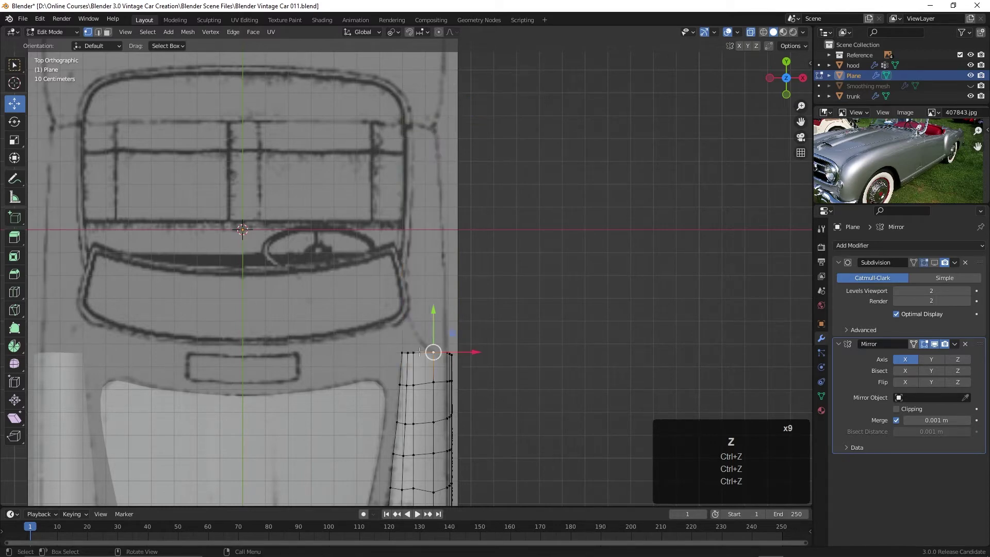
{"action": "scroll", "coordinate": [463, 396], "scroll_direction": "down", "scroll_amount": 3}
{"action": "middle_click_drag", "start_coordinate": [463, 397], "coordinate": [458, 276], "text": "shift"}
{"action": "scroll", "coordinate": [456, 375], "scroll_direction": "up", "scroll_amount": 4}
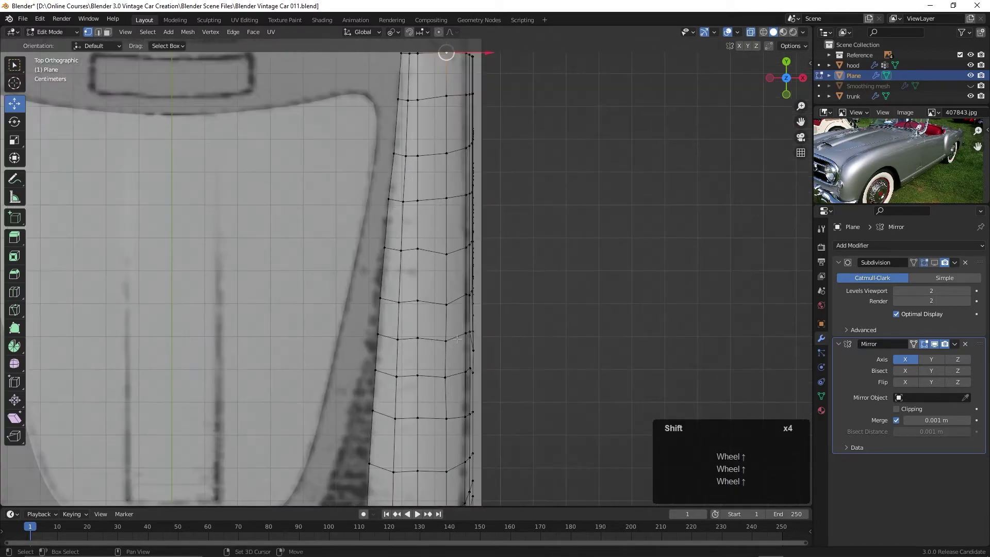
{"action": "middle_click_drag", "start_coordinate": [456, 376], "coordinate": [499, 445], "text": "shift"}
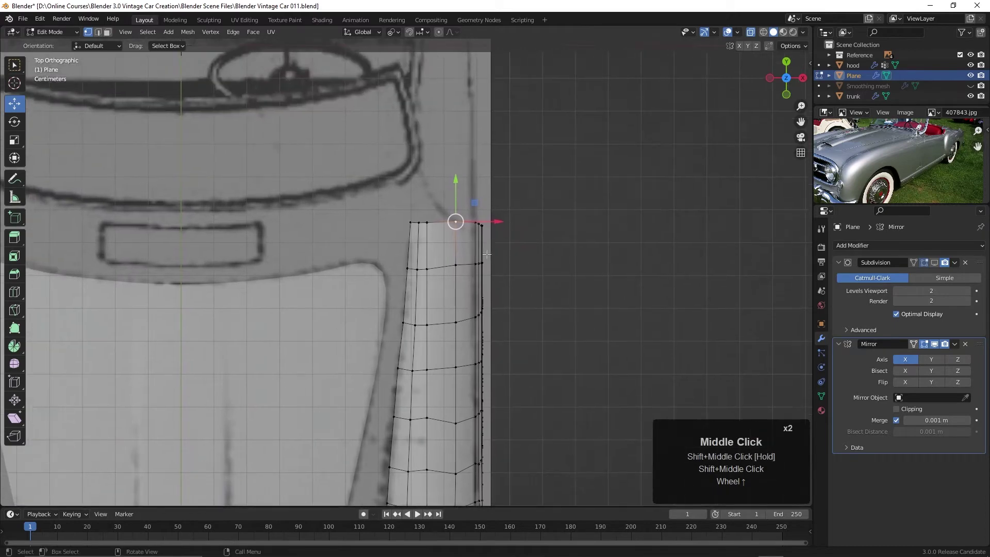
Step: Shift the strip's top vertex rows about 0.003 m along X to follow the outline, then select the top edge loop
{"action": "left_click_drag", "start_coordinate": [399, 204], "coordinate": [512, 258]}
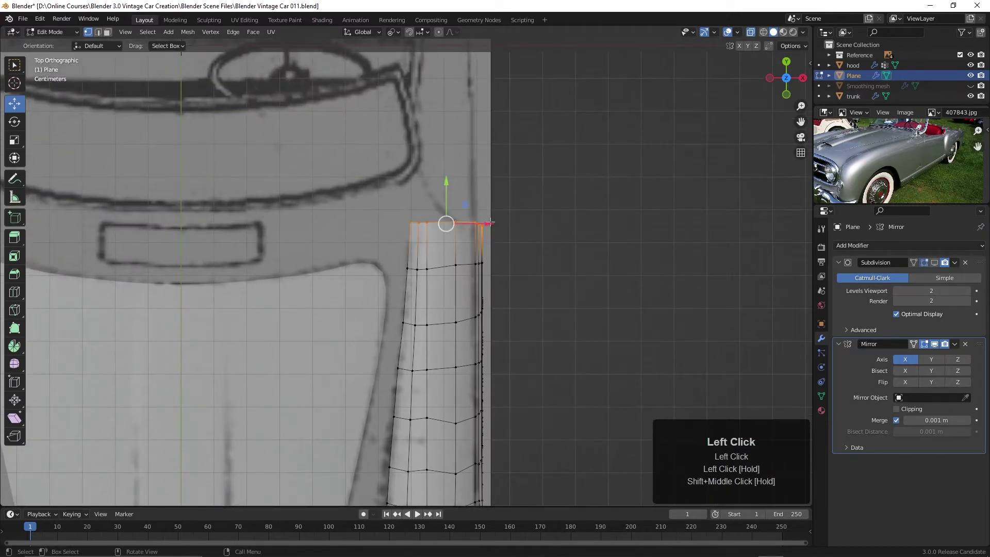
{"action": "left_click_drag", "start_coordinate": [491, 222], "coordinate": [486, 224]}
{"action": "left_click_drag", "start_coordinate": [408, 254], "coordinate": [489, 271]}
{"action": "left_click_drag", "start_coordinate": [398, 280], "coordinate": [586, 358]}
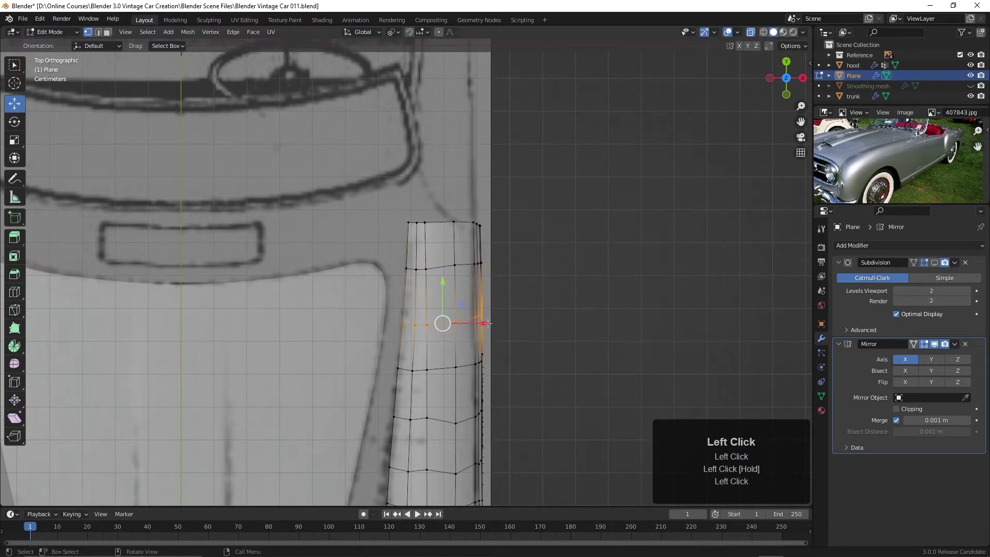
{"action": "left_click_drag", "start_coordinate": [487, 324], "coordinate": [486, 324]}
{"action": "key", "text": "alt+a"}
{"action": "left_click", "coordinate": [536, 266], "text": "alt"}
{"action": "scroll", "coordinate": [536, 267], "scroll_direction": "down", "scroll_amount": 3}
{"action": "middle_click_drag", "start_coordinate": [510, 243], "coordinate": [517, 308], "text": "shift"}
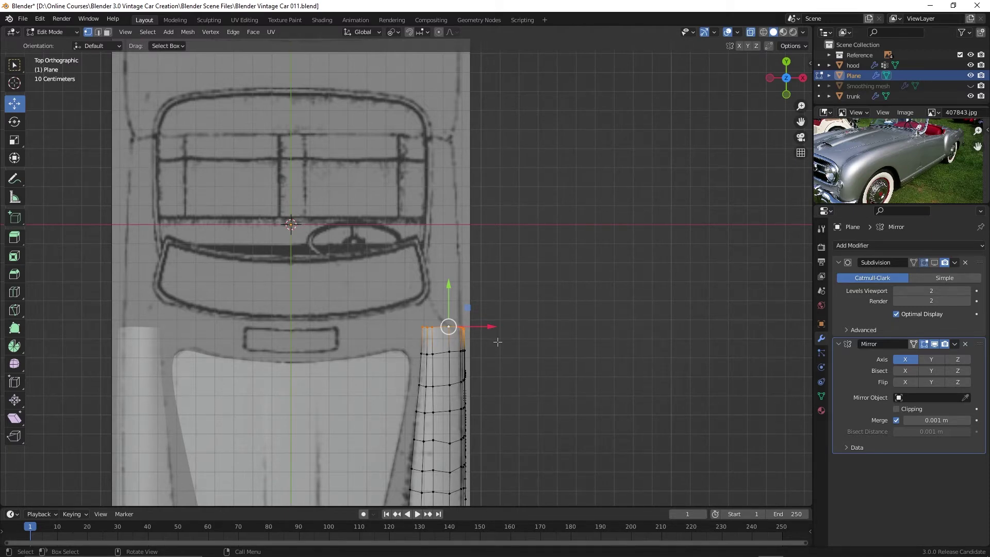
Step: In side view, extrude the end edge loop about 1.009 m rearward along Y and begin scaling it vertically from its bottom vertex
{"action": "key", "text": "KP_3"}
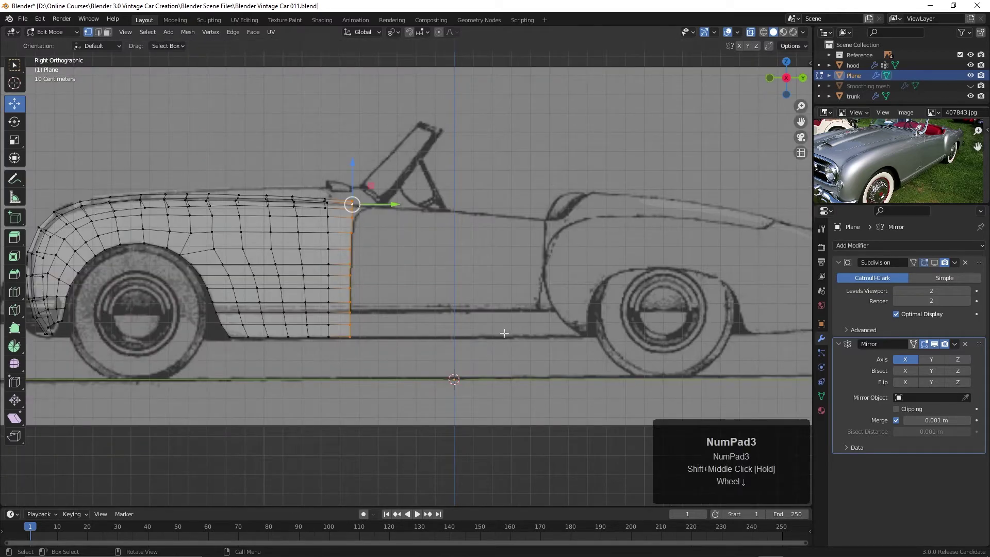
{"action": "key", "text": "e"}
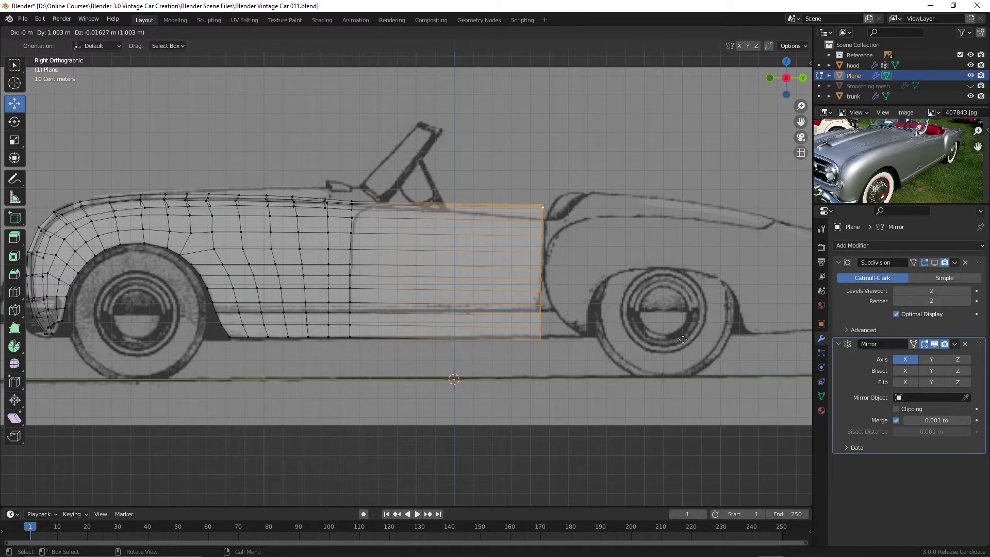
{"action": "key", "text": "y"}
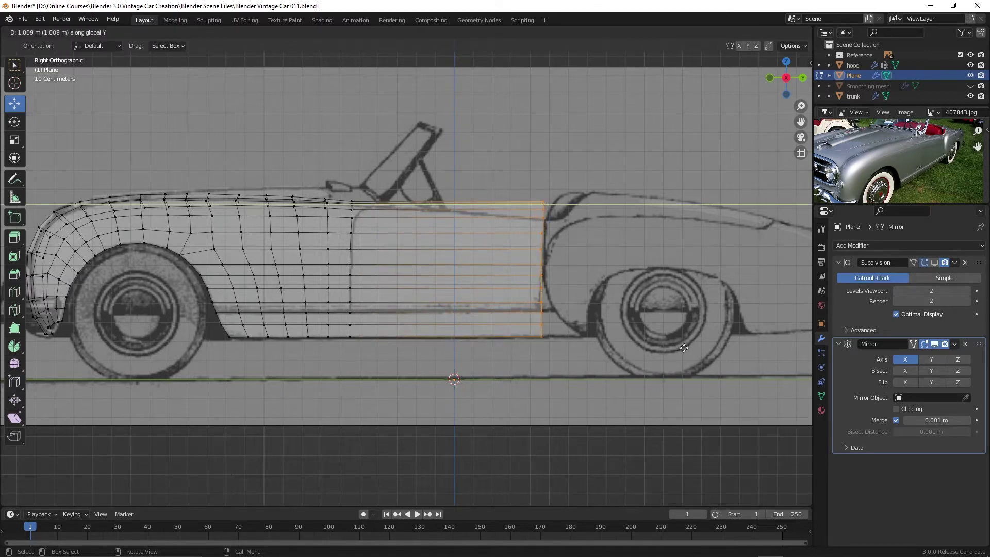
{"action": "left_click", "coordinate": [684, 348]}
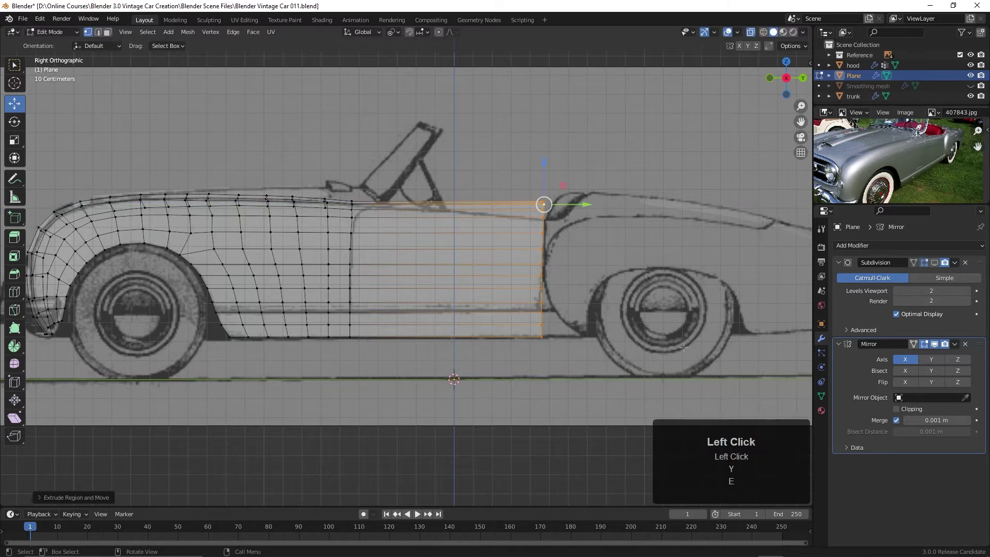
{"action": "left_click", "coordinate": [542, 338], "text": "shift"}
{"action": "left_click", "coordinate": [542, 338], "text": "shift"}
{"action": "left_click", "coordinate": [543, 338], "text": "shift"}
{"action": "key", "text": "s"}
{"action": "key", "text": "z"}
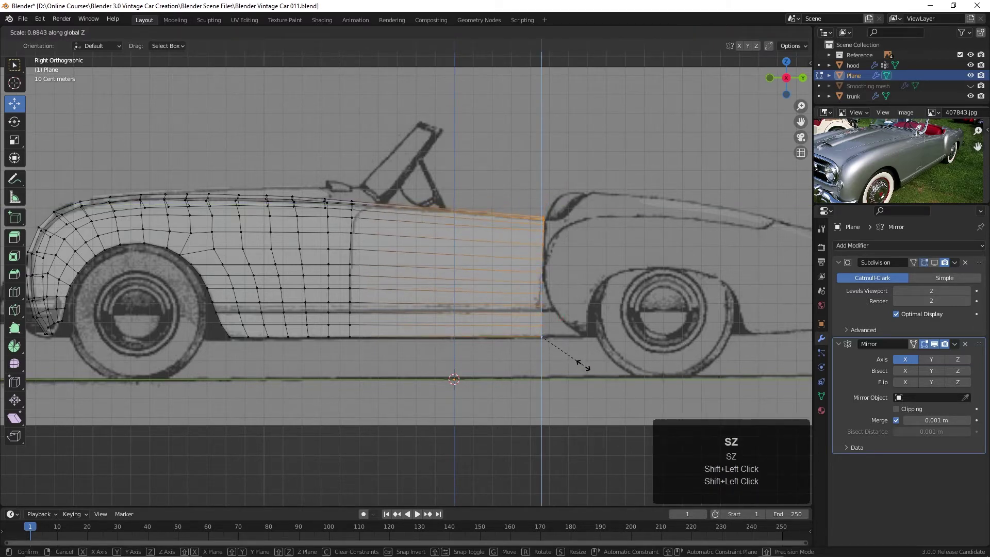
Step: Confirm the vertical scaling, then in top view make the end edge's inner corner vertex active
{"action": "left_click", "coordinate": [583, 365]}
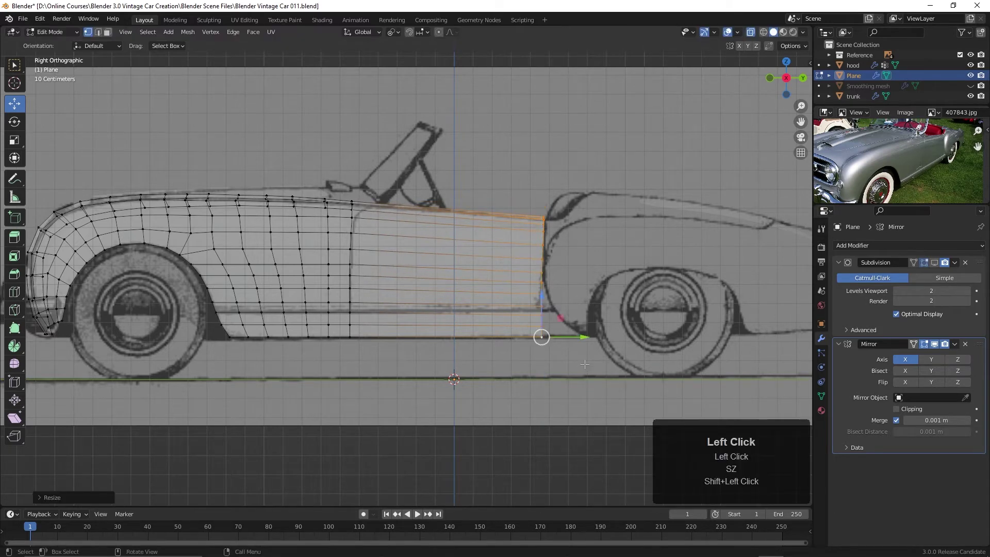
{"action": "key", "text": "KP_7"}
{"action": "scroll", "coordinate": [452, 281], "scroll_direction": "up", "scroll_amount": 5}
{"action": "middle_click_drag", "start_coordinate": [451, 281], "coordinate": [499, 298], "text": "shift"}
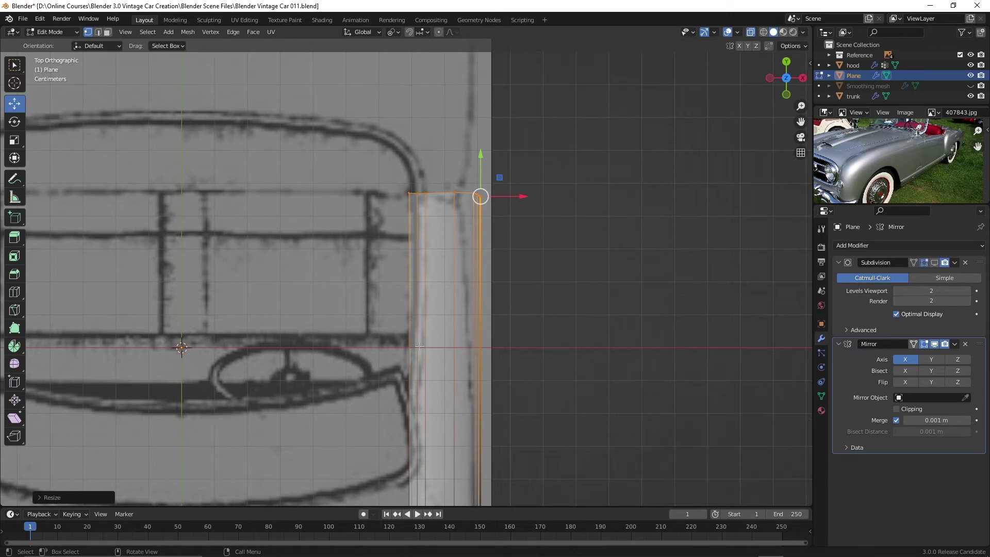
{"action": "left_click", "coordinate": [409, 193]}
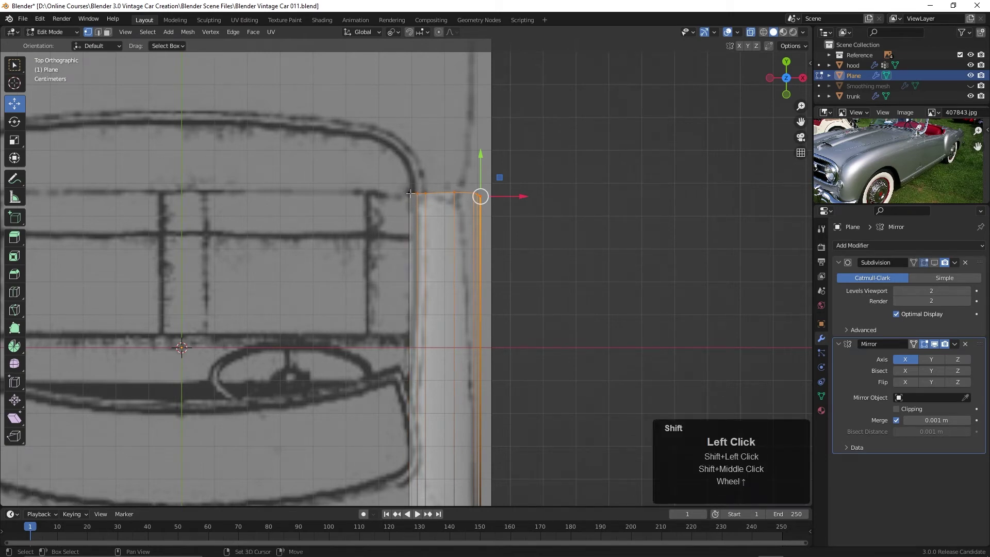
{"action": "left_click", "coordinate": [409, 194]}
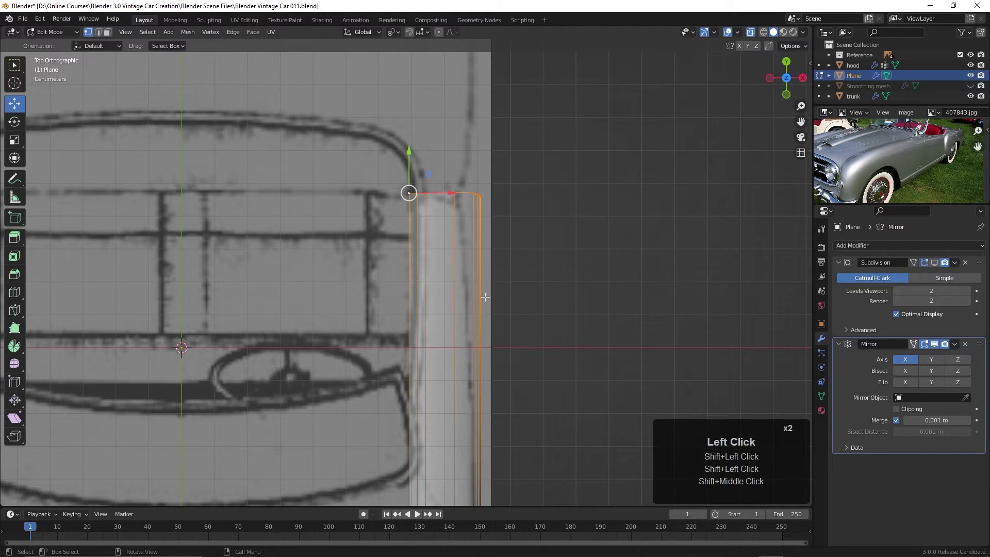
{"action": "scroll", "coordinate": [491, 275], "scroll_direction": "down", "scroll_amount": 1}
{"action": "middle_click_drag", "start_coordinate": [491, 275], "coordinate": [491, 287], "text": "shift"}
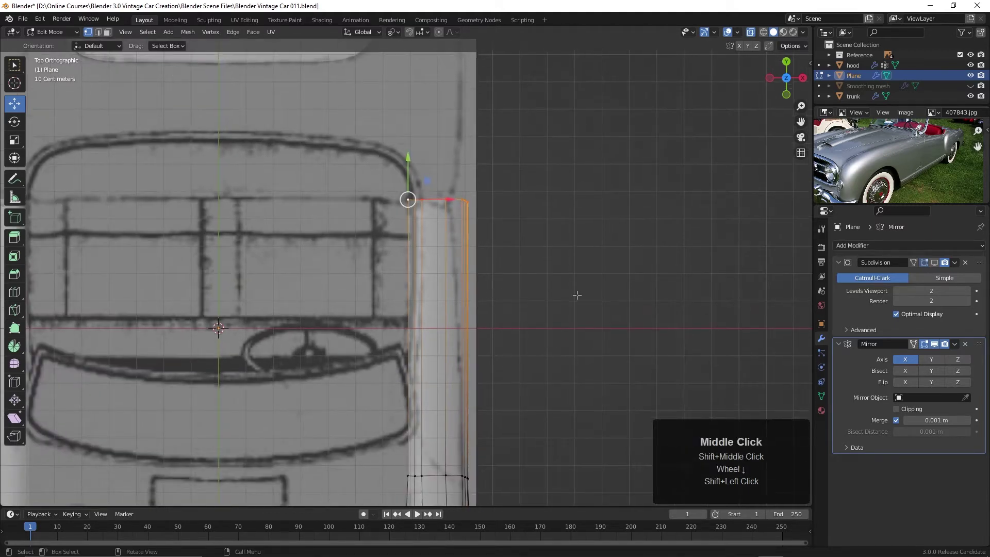
Step: Scale the end edge to about 0.78 along X and nudge a corner vertex 0.006 m onto the outline
{"action": "key", "text": "s"}
{"action": "key", "text": "x"}
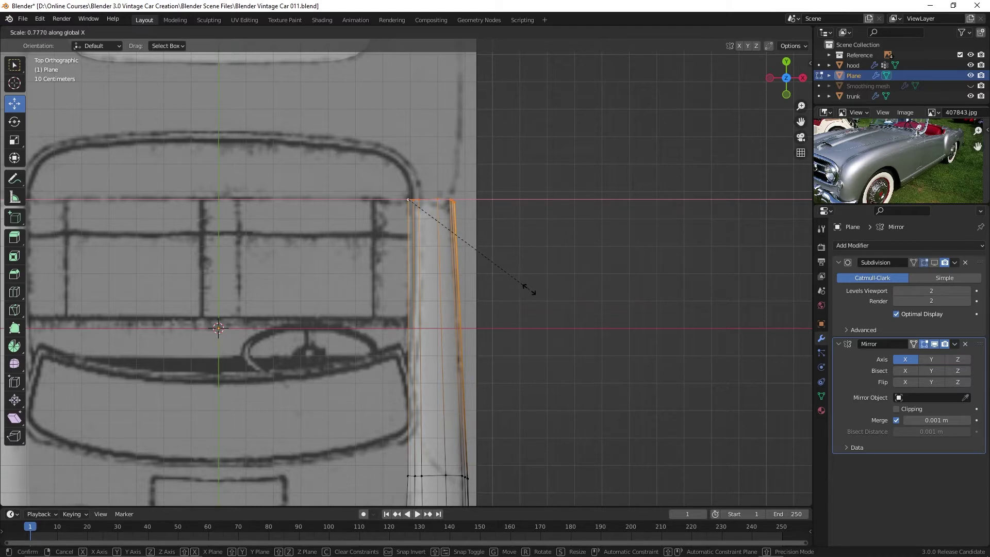
{"action": "left_click", "coordinate": [548, 297]}
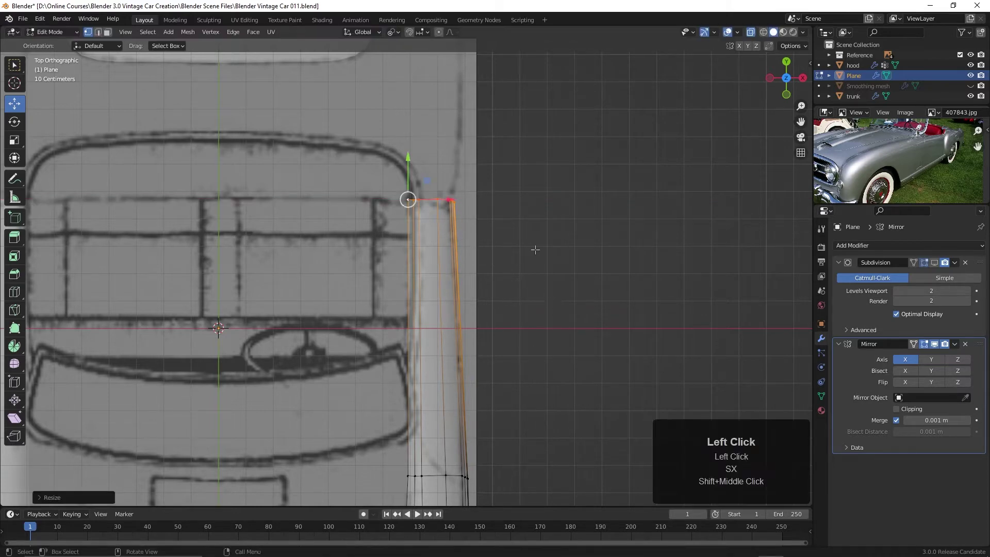
{"action": "left_click", "coordinate": [454, 199]}
{"action": "left_click_drag", "start_coordinate": [455, 200], "coordinate": [454, 210]}
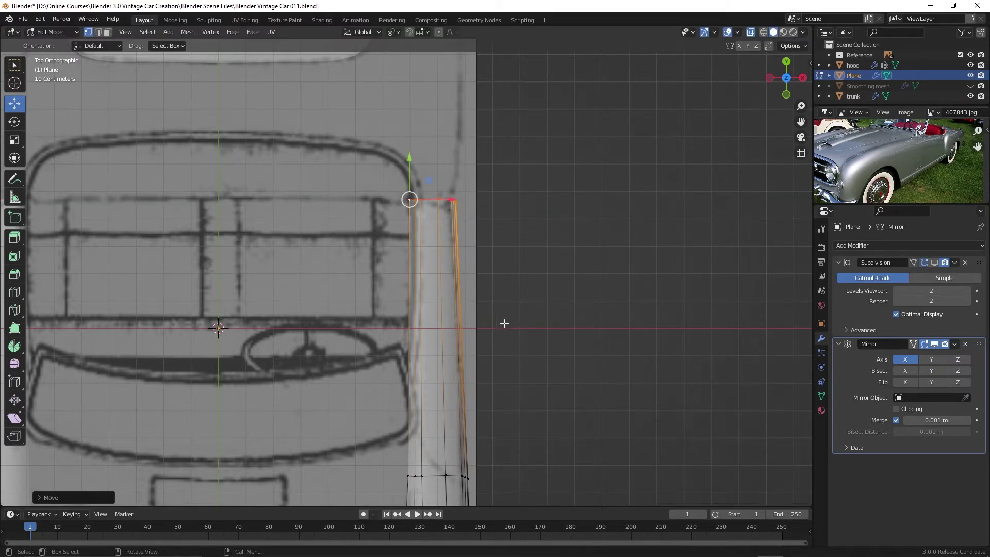
Step: In side view, add five vertical edge loops across the extended door section
{"action": "key", "text": "KP_3"}
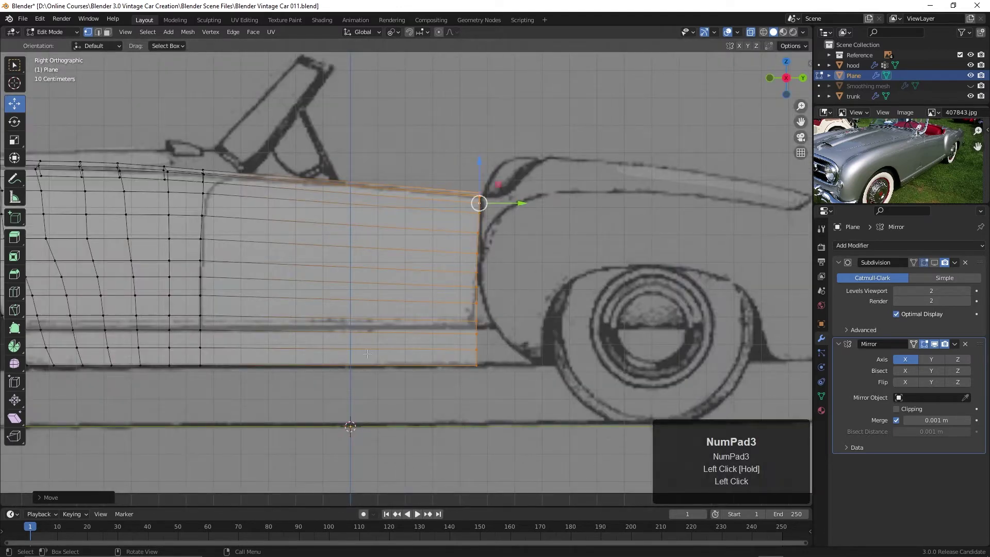
{"action": "middle_click_drag", "start_coordinate": [336, 351], "coordinate": [410, 355], "text": "shift"}
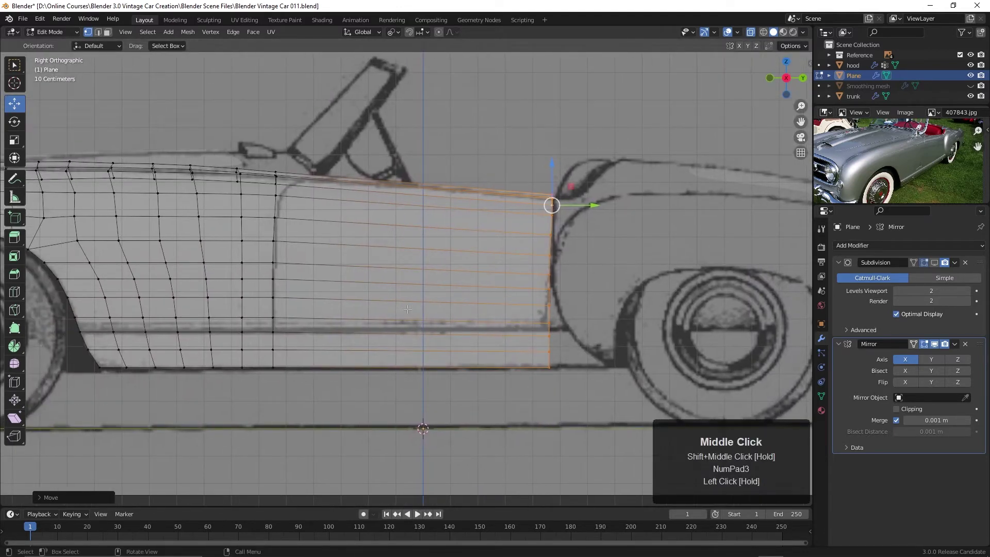
{"action": "key", "text": "ctrl+r"}
{"action": "scroll", "coordinate": [414, 301], "scroll_direction": "up", "scroll_amount": 3}
{"action": "scroll", "coordinate": [414, 301], "scroll_direction": "up", "scroll_amount": 1}
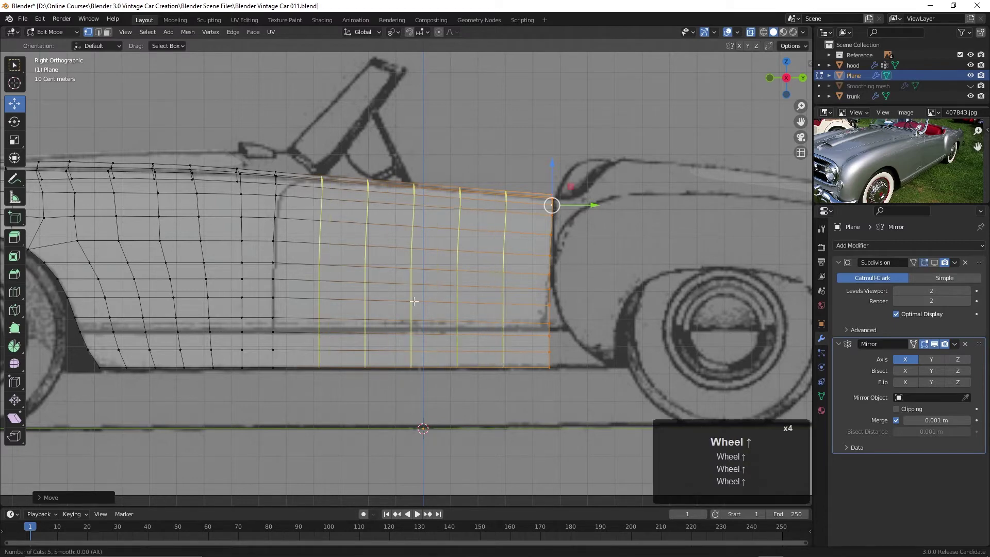
{"action": "key", "text": "Return"}
{"action": "key", "text": "Return"}
{"action": "key", "text": "alt+a"}
Step: Check the fender in X-ray from top and perspective views, then return to Object Mode and deselect
{"action": "scroll", "coordinate": [414, 301], "scroll_direction": "down", "scroll_amount": 3}
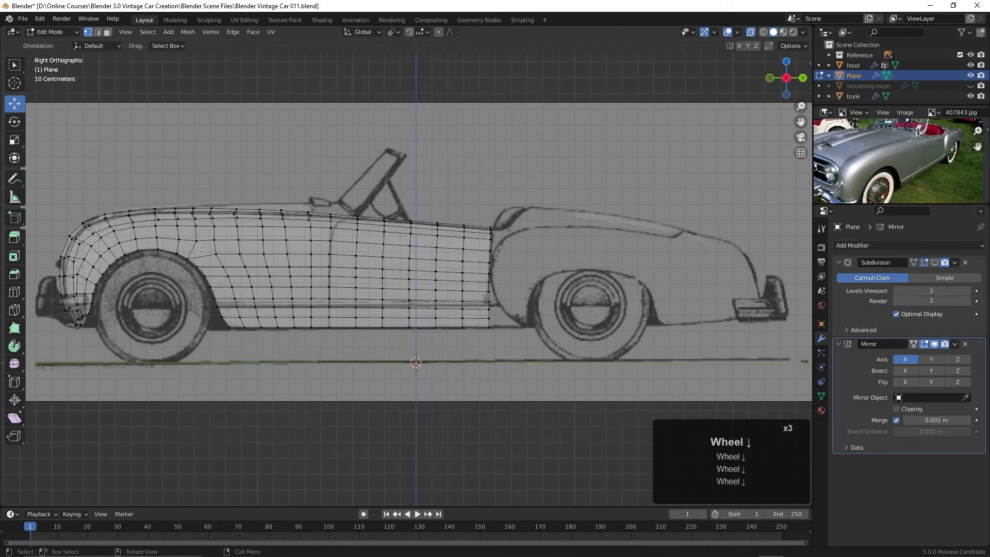
{"action": "middle_click_drag", "start_coordinate": [437, 296], "coordinate": [461, 355]}
{"action": "key", "text": "alt+z"}
{"action": "key", "text": "KP_7"}
{"action": "scroll", "coordinate": [470, 371], "scroll_direction": "down", "scroll_amount": 2}
{"action": "middle_click_drag", "start_coordinate": [462, 356], "coordinate": [511, 330]}
{"action": "key", "text": "Tab"}
{"action": "scroll", "coordinate": [438, 343], "scroll_direction": "up", "scroll_amount": 2}
{"action": "key", "text": "alt+a"}
{"action": "scroll", "coordinate": [420, 350], "scroll_direction": "up", "scroll_amount": 2}
Step: Apply Shade Smooth to the fender panel and inspect its edge loops in Edit Mode
{"action": "right_click", "coordinate": [428, 305]}
{"action": "left_click", "coordinate": [419, 303]}
{"action": "key", "text": "Tab"}
{"action": "left_click", "coordinate": [446, 230], "text": "alt"}
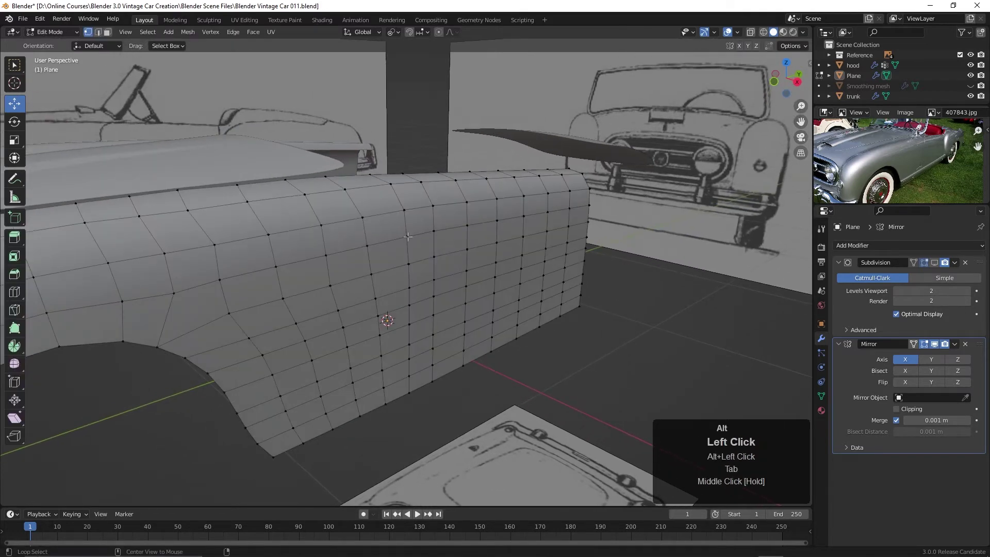
{"action": "middle_click_drag", "start_coordinate": [445, 275], "coordinate": [429, 284]}
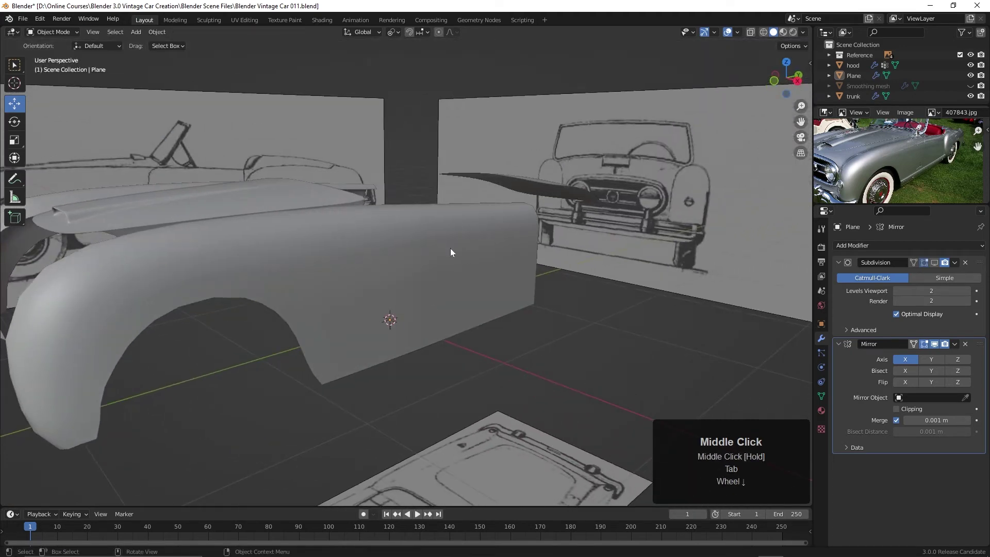
{"action": "middle_click_drag", "start_coordinate": [451, 250], "coordinate": [471, 207]}
{"action": "mouse_move", "coordinate": [463, 273]}
{"action": "middle_mouse_down"}
{"action": "mouse_move", "coordinate": [454, 294]}
{"action": "mouse_move", "coordinate": [464, 281]}
{"action": "middle_mouse_up"}
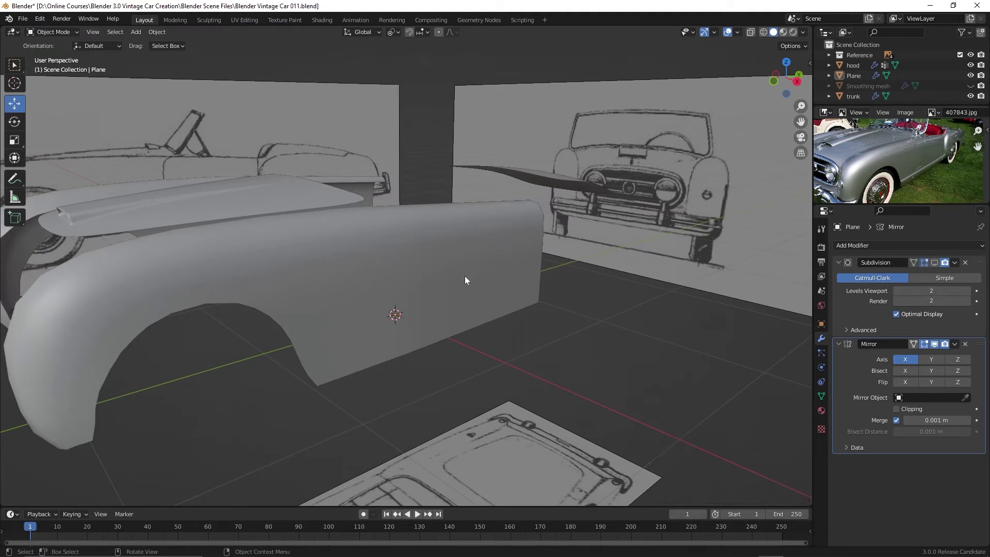
Step: Select the fender Plane and turn on its Subdivision modifier's viewport display
{"action": "left_click", "coordinate": [458, 288]}
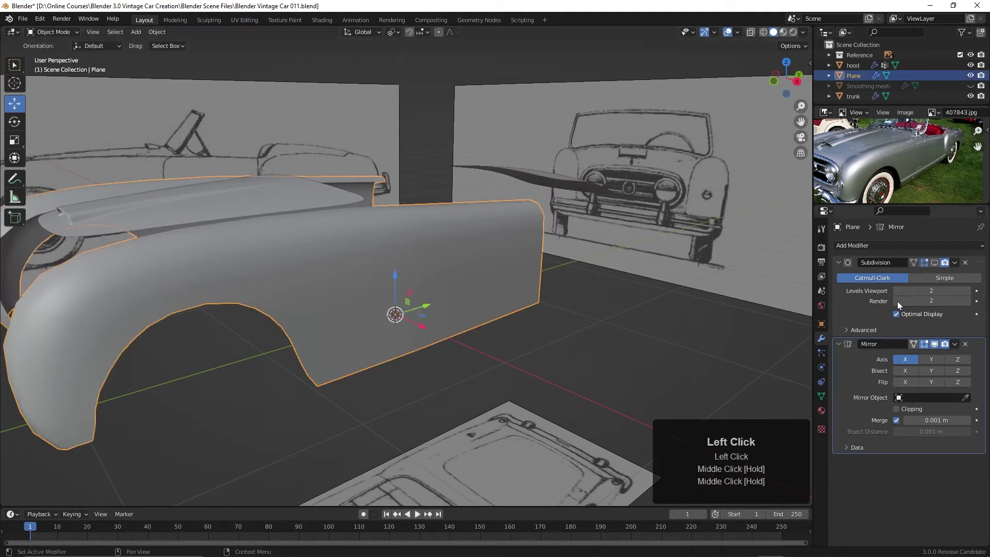
{"action": "left_click", "coordinate": [935, 263]}
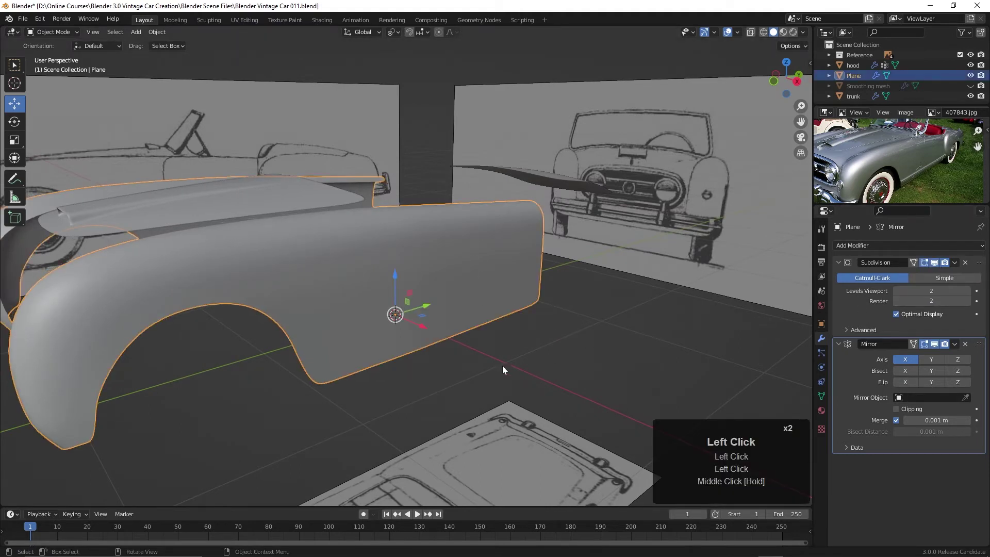
{"action": "mouse_move", "coordinate": [487, 365]}
{"action": "middle_mouse_down"}
{"action": "mouse_move", "coordinate": [462, 373]}
{"action": "mouse_move", "coordinate": [484, 355]}
{"action": "mouse_move", "coordinate": [481, 369]}
{"action": "mouse_move", "coordinate": [336, 379]}
{"action": "mouse_move", "coordinate": [436, 380]}
{"action": "mouse_move", "coordinate": [482, 350]}
{"action": "middle_mouse_up"}
{"action": "scroll", "coordinate": [455, 371], "scroll_direction": "down", "scroll_amount": 2}
{"action": "middle_click_drag", "start_coordinate": [482, 351], "coordinate": [542, 325]}
{"action": "middle_click_drag", "start_coordinate": [541, 325], "coordinate": [715, 274]}
{"action": "middle_click_drag", "start_coordinate": [952, 150], "coordinate": [895, 168], "text": "shift"}
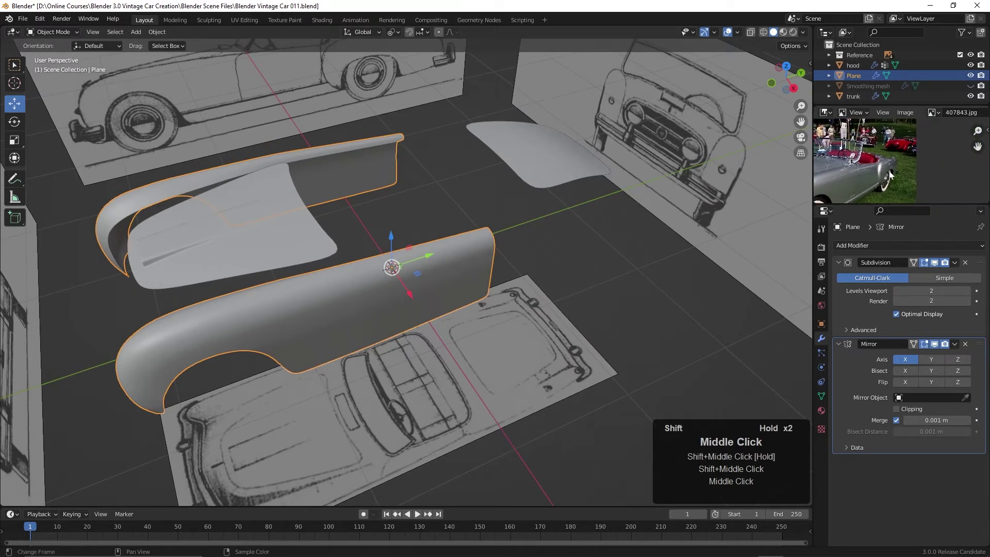
{"action": "scroll", "coordinate": [894, 168], "scroll_direction": "up", "scroll_amount": 2}
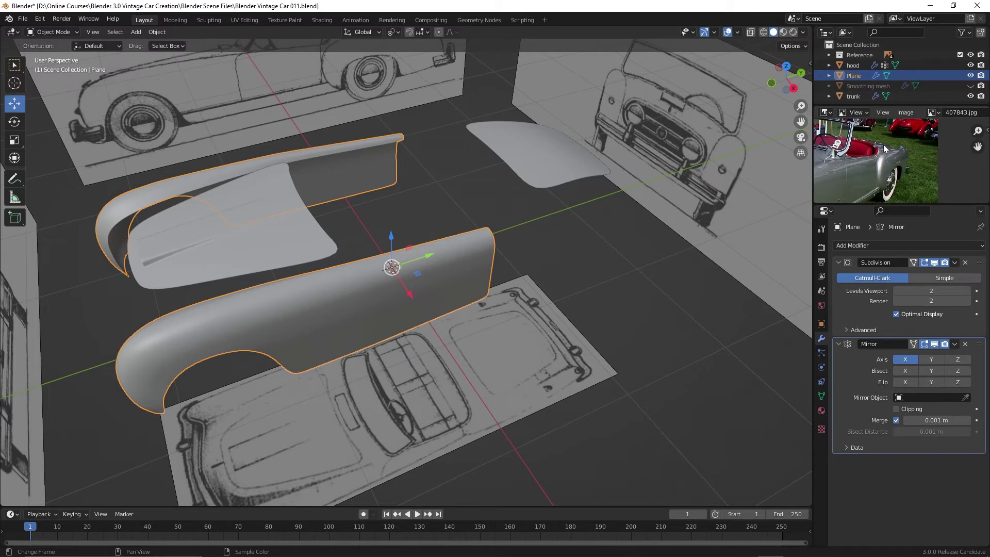
{"action": "scroll", "coordinate": [880, 175], "scroll_direction": "up", "scroll_amount": 2}
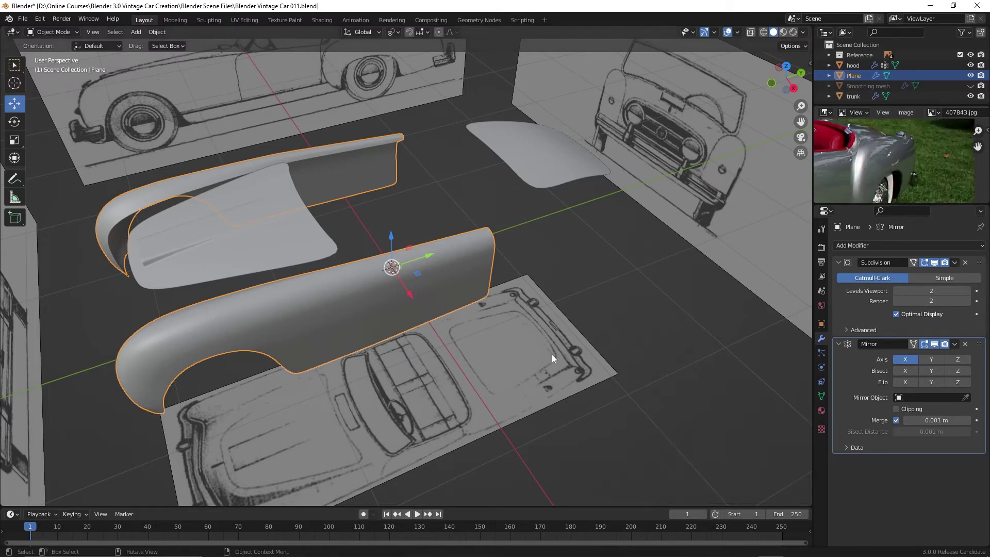
{"action": "middle_click_drag", "start_coordinate": [527, 354], "coordinate": [425, 338], "text": "shift"}
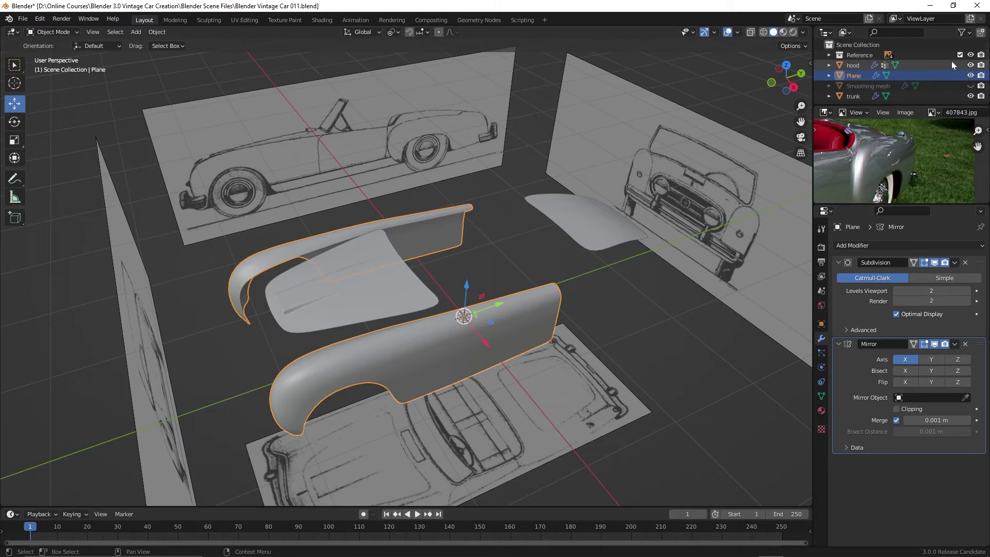
Step: Hide the hood, show the Smoothing mesh, and rename the Plane object to 'Fender'
{"action": "left_click", "coordinate": [971, 65]}
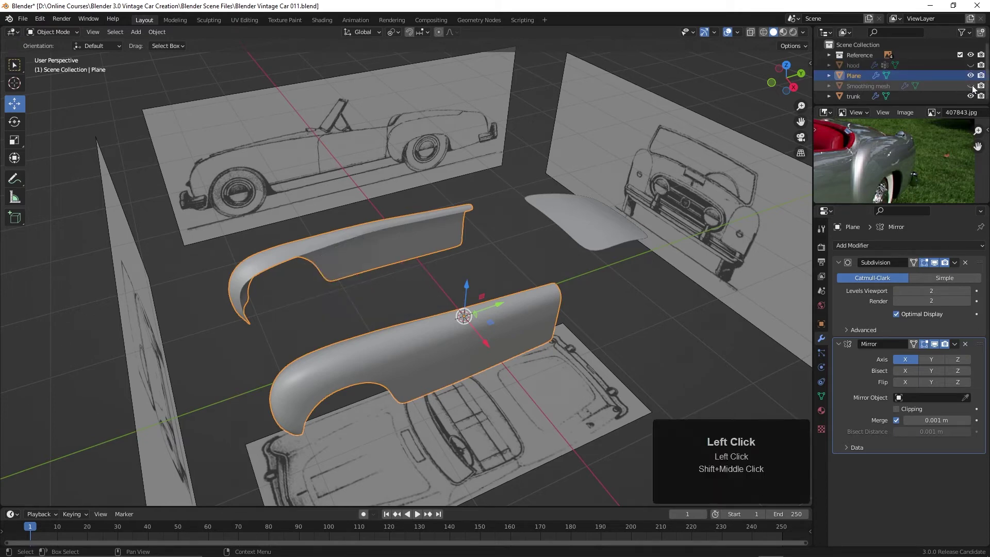
{"action": "left_click", "coordinate": [971, 87]}
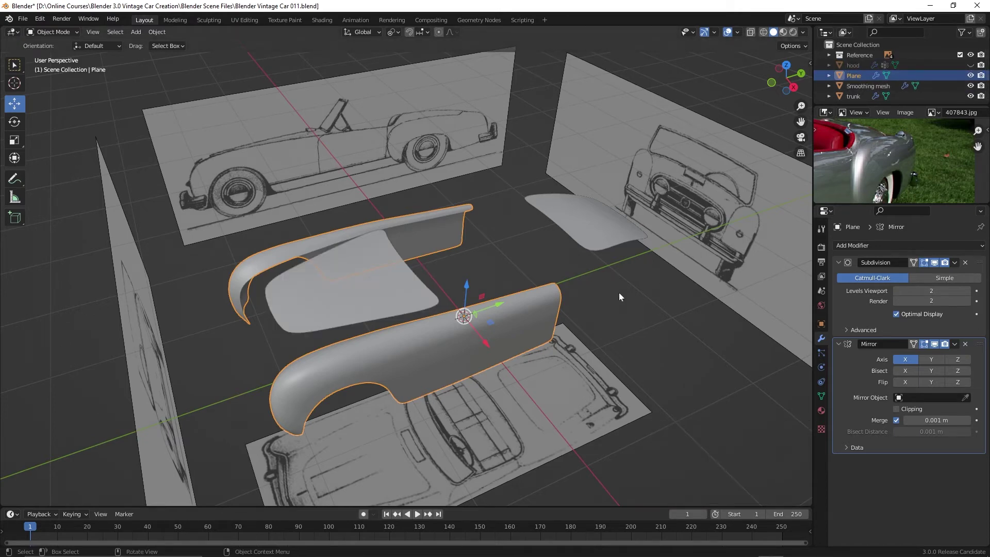
{"action": "double_click", "coordinate": [856, 76]}
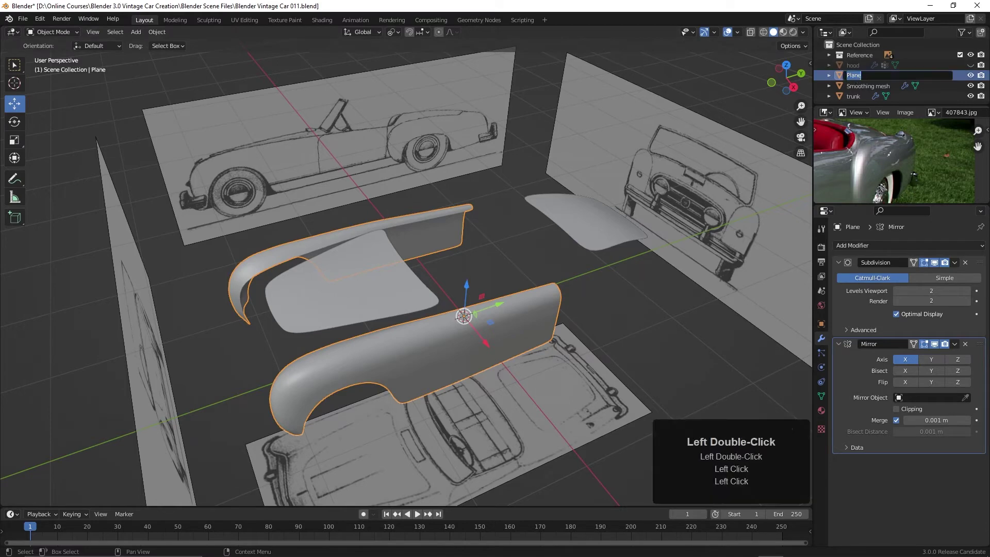
{"action": "type", "text": "Fender"}
{"action": "key", "text": "Return"}
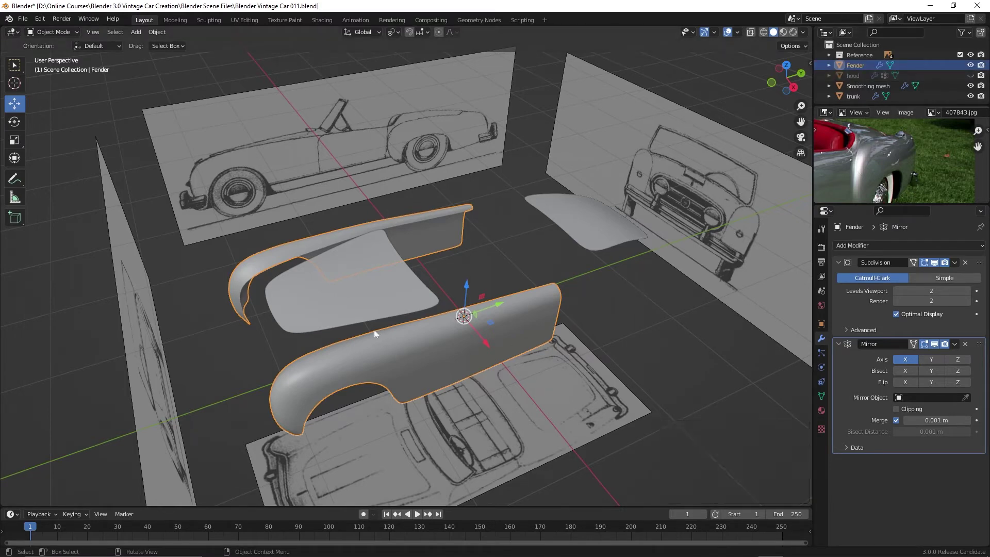
{"action": "middle_click_drag", "start_coordinate": [374, 330], "coordinate": [483, 300]}
{"action": "scroll", "coordinate": [410, 325], "scroll_direction": "up", "scroll_amount": 2}
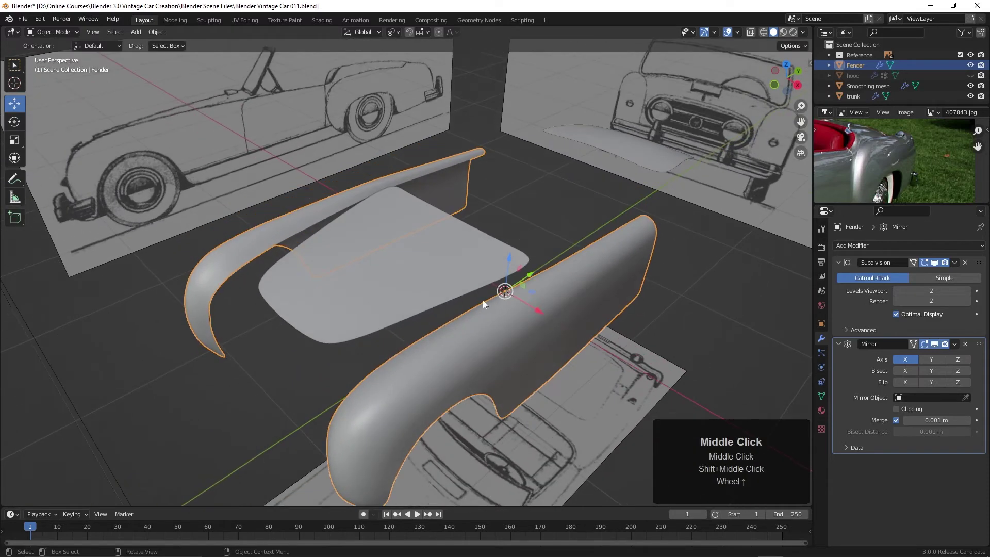
{"action": "left_click", "coordinate": [450, 285], "text": "shift"}
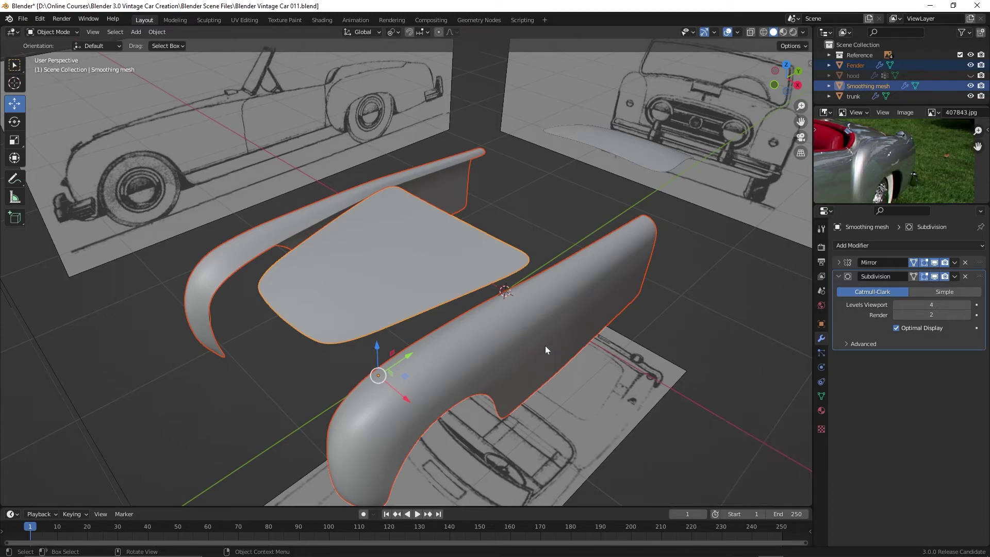
{"action": "key", "text": "Tab"}
{"action": "middle_click_drag", "start_coordinate": [524, 361], "coordinate": [454, 371]}
{"action": "scroll", "coordinate": [456, 371], "scroll_direction": "up", "scroll_amount": 2}
{"action": "middle_click_drag", "start_coordinate": [459, 369], "coordinate": [495, 362], "text": "shift"}
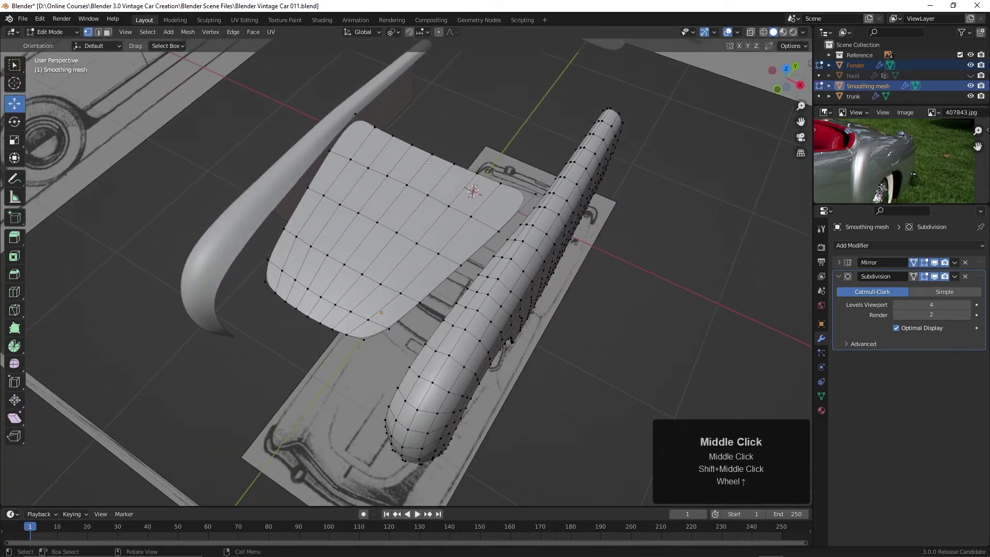
{"action": "middle_click_drag", "start_coordinate": [437, 323], "coordinate": [489, 286]}
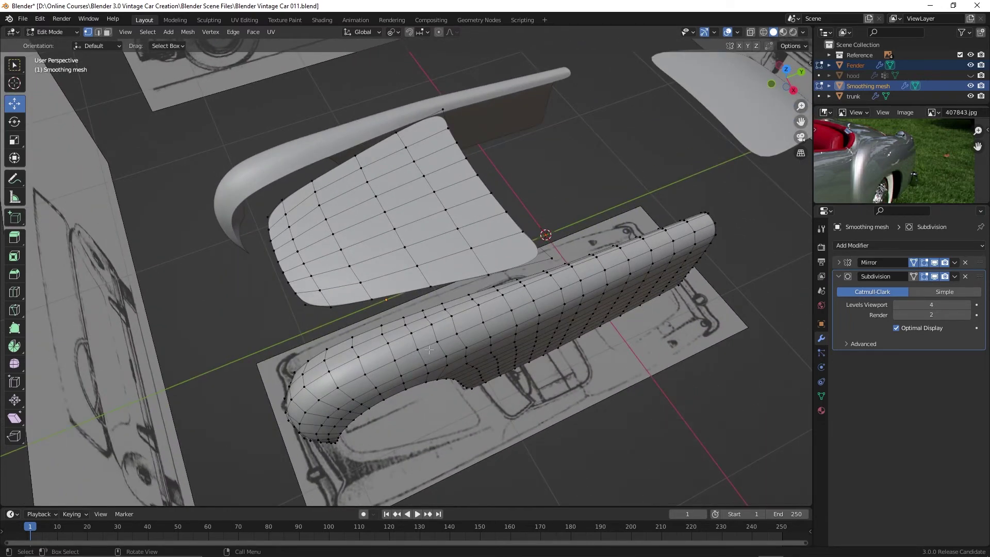
{"action": "middle_click_drag", "start_coordinate": [411, 313], "coordinate": [386, 258]}
{"action": "scroll", "coordinate": [451, 306], "scroll_direction": "up", "scroll_amount": 2}
{"action": "middle_click", "coordinate": [385, 258]}
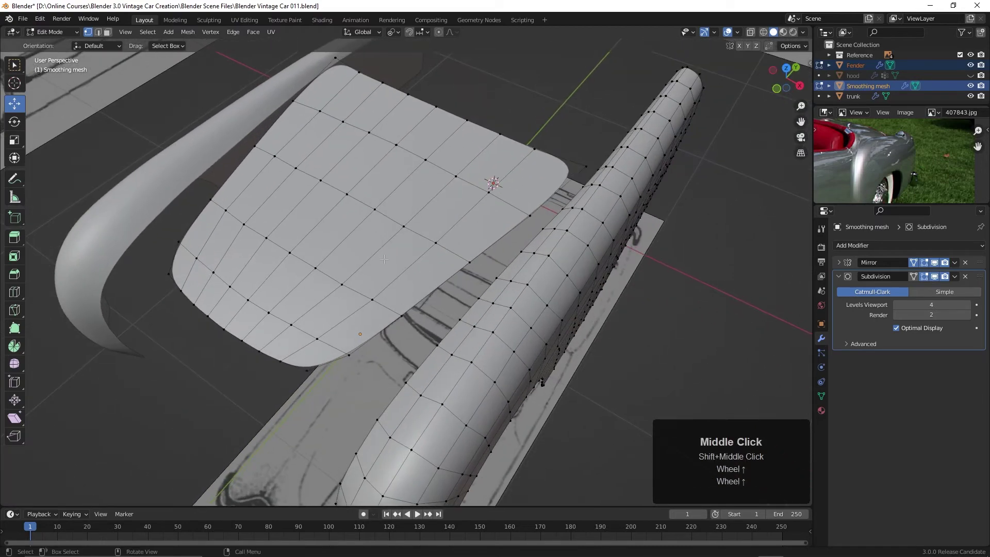
{"action": "key", "text": "Tab"}
{"action": "scroll", "coordinate": [526, 325], "scroll_direction": "down", "scroll_amount": 3}
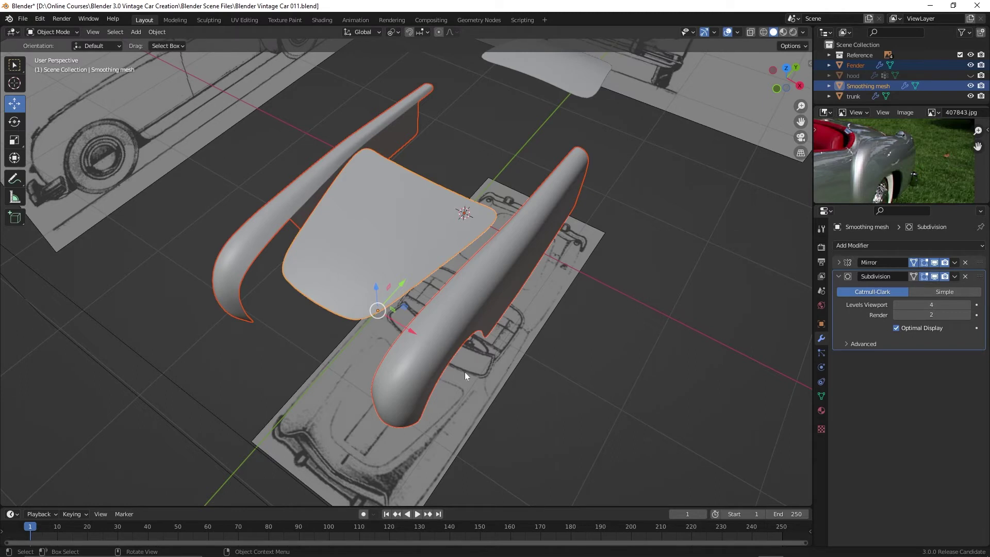
Step: Check the Smoothing mesh's modifier order, moving Subdivision above Mirror and back below
{"action": "left_click", "coordinate": [469, 308]}
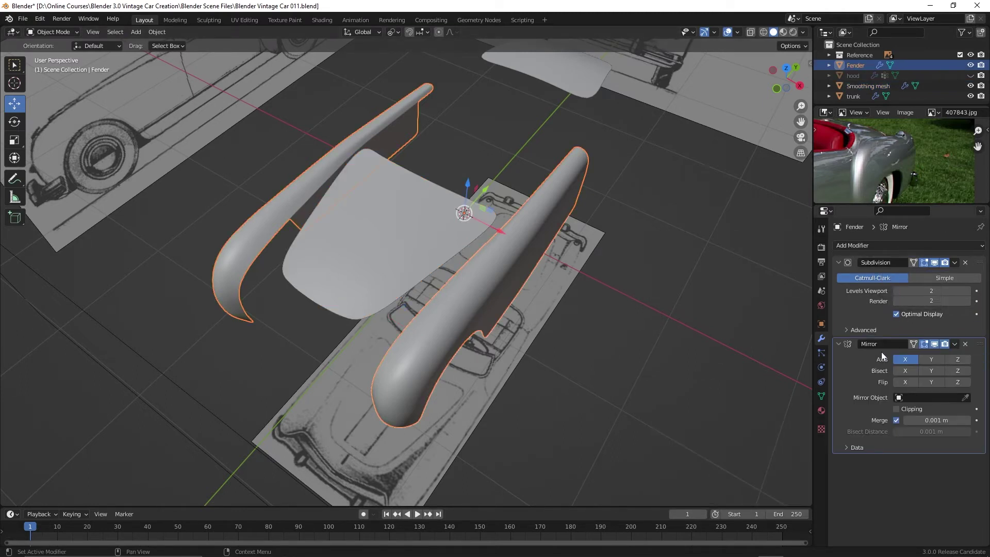
{"action": "double_click", "coordinate": [386, 243]}
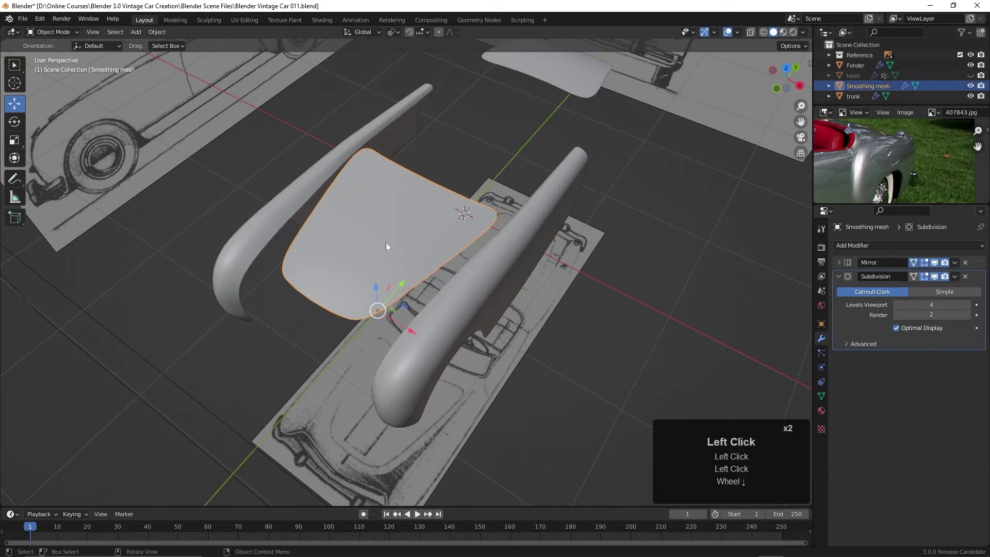
{"action": "left_click", "coordinate": [839, 262]}
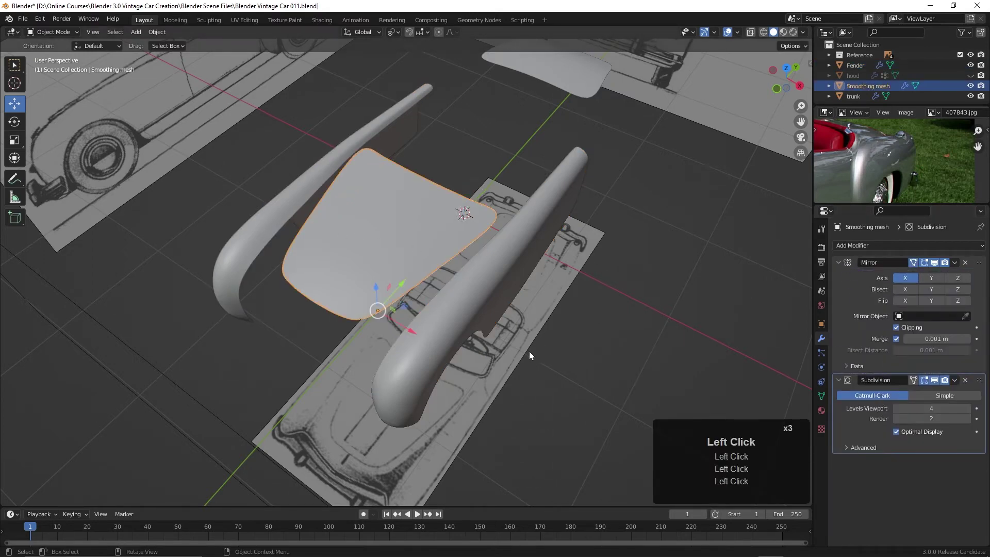
{"action": "mouse_move", "coordinate": [538, 353]}
{"action": "middle_mouse_down"}
{"action": "mouse_move", "coordinate": [550, 356]}
{"action": "mouse_move", "coordinate": [534, 342]}
{"action": "middle_mouse_up"}
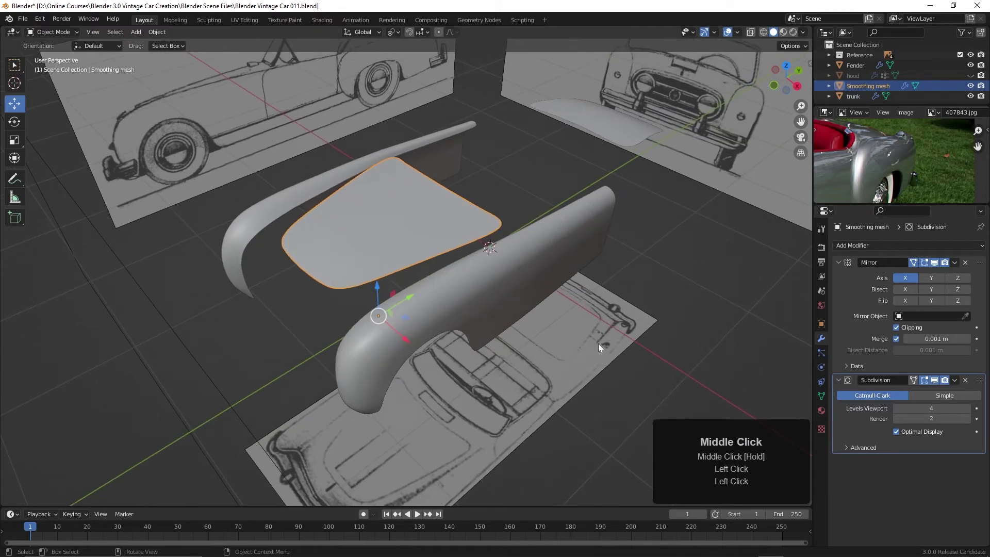
{"action": "left_click_drag", "start_coordinate": [981, 382], "coordinate": [978, 259]}
{"action": "scroll", "coordinate": [433, 344], "scroll_direction": "up", "scroll_amount": 3}
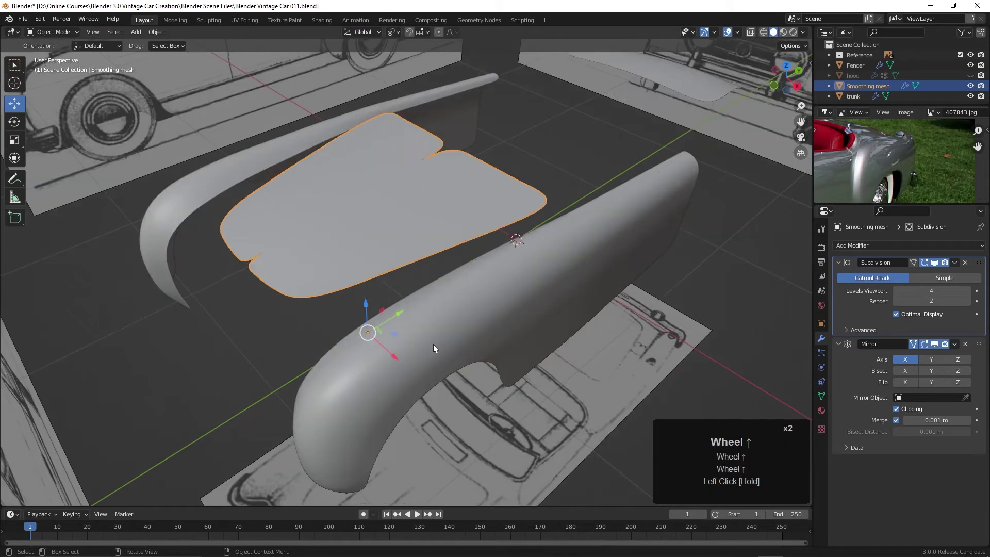
{"action": "middle_click", "coordinate": [447, 346]}
{"action": "scroll", "coordinate": [447, 346], "scroll_direction": "up", "scroll_amount": 2}
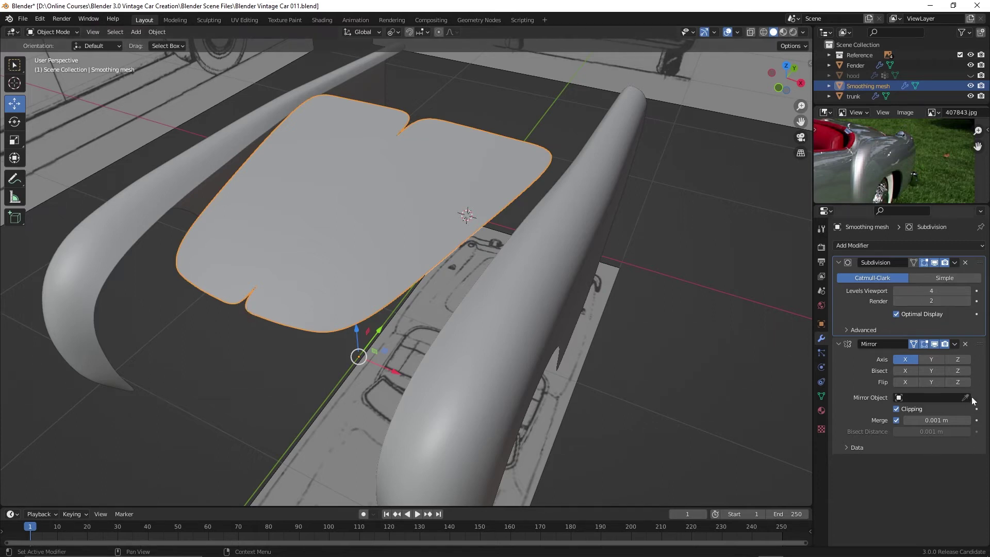
{"action": "left_click_drag", "start_coordinate": [980, 263], "coordinate": [983, 383]}
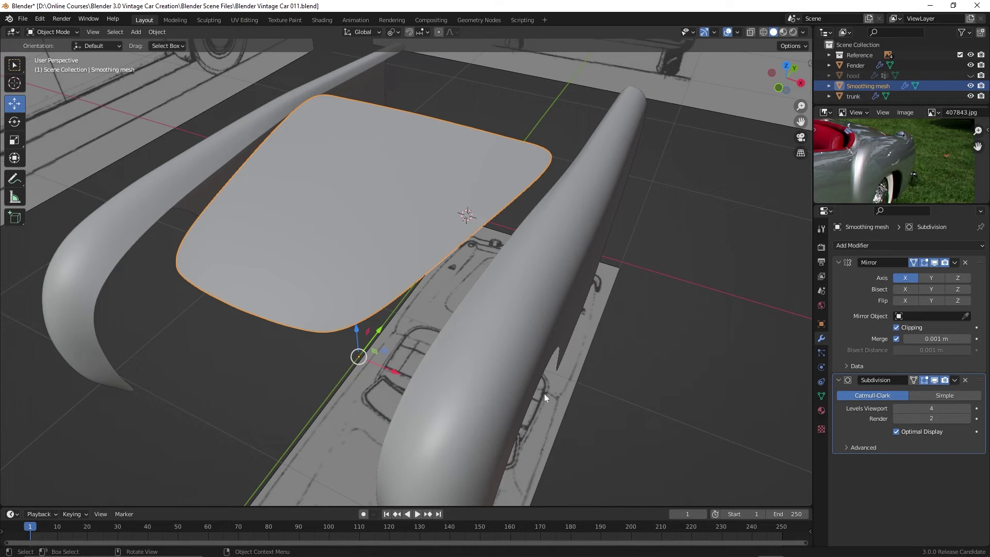
Step: Select the Fender and move its Subdivision modifier below Mirror
{"action": "left_click", "coordinate": [496, 384]}
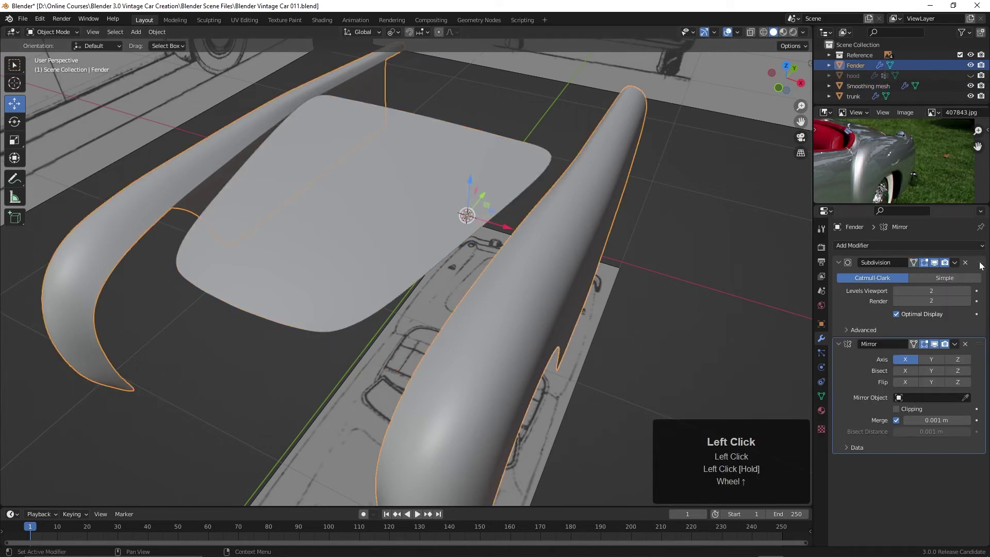
{"action": "left_click_drag", "start_coordinate": [980, 263], "coordinate": [981, 387]}
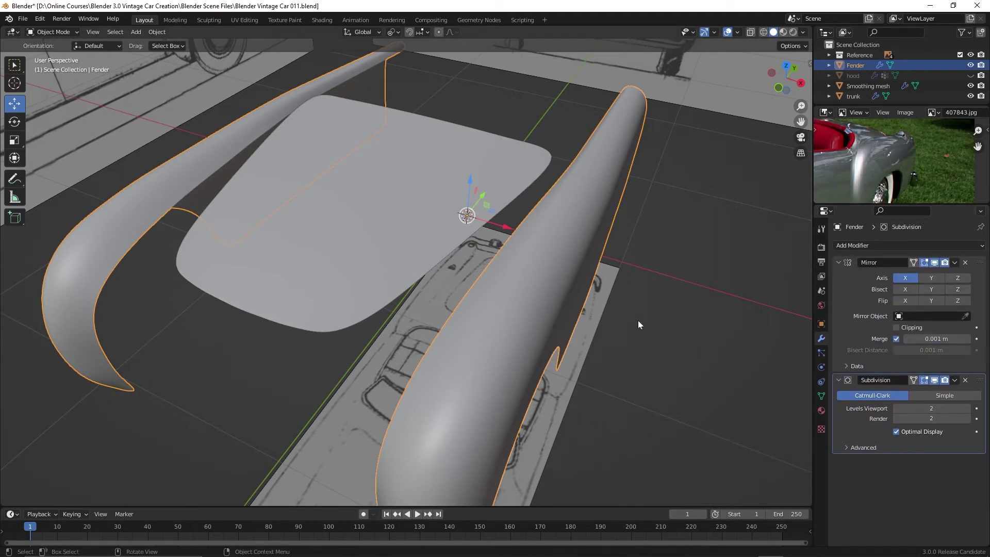
{"action": "middle_click_drag", "start_coordinate": [669, 308], "coordinate": [600, 332]}
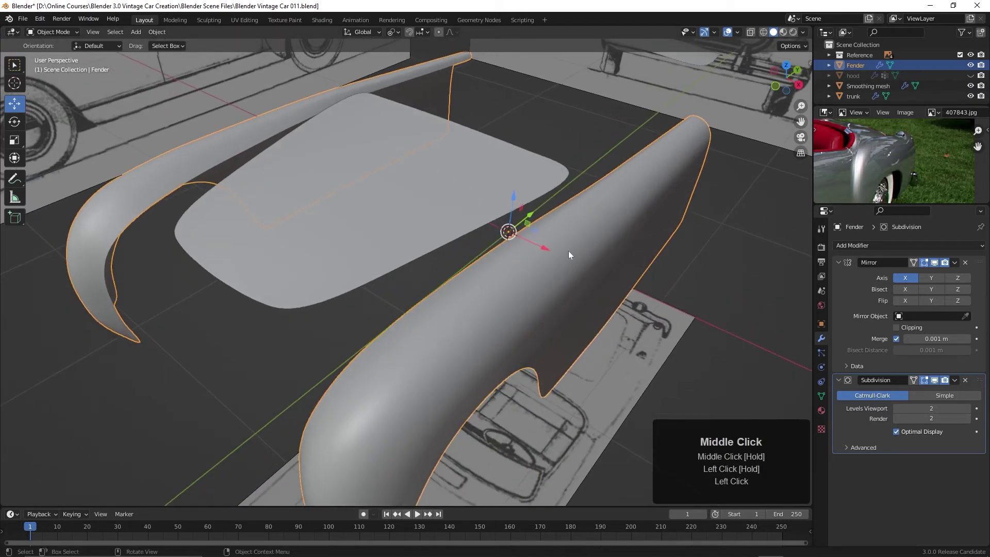
Step: Join the Fender into the active Smoothing mesh with Ctrl+J and enter Edit Mode
{"action": "left_click", "coordinate": [376, 255], "text": "shift"}
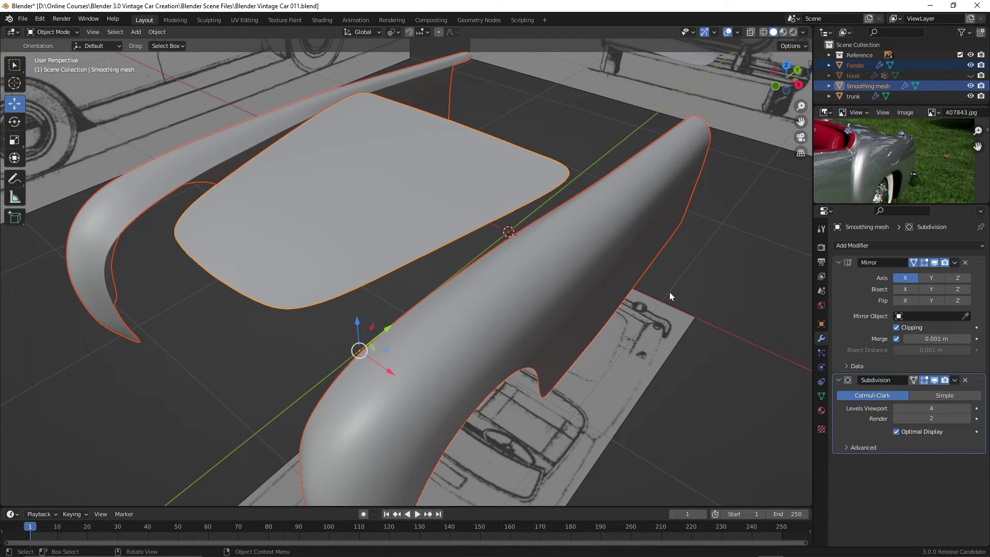
{"action": "key", "text": "ctrl+j"}
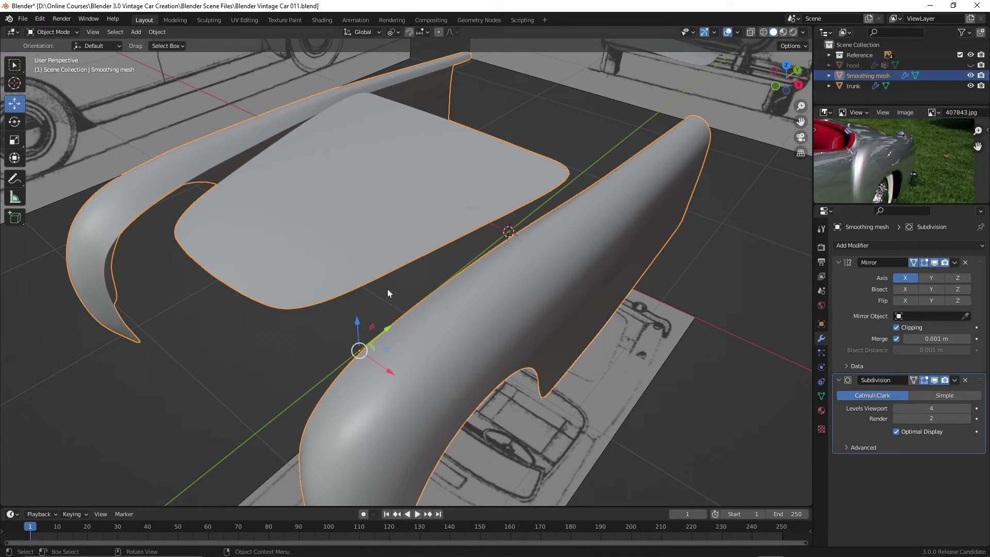
{"action": "middle_click_drag", "start_coordinate": [388, 293], "coordinate": [471, 340]}
{"action": "key", "text": "Tab"}
{"action": "scroll", "coordinate": [472, 340], "scroll_direction": "down", "scroll_amount": 2}
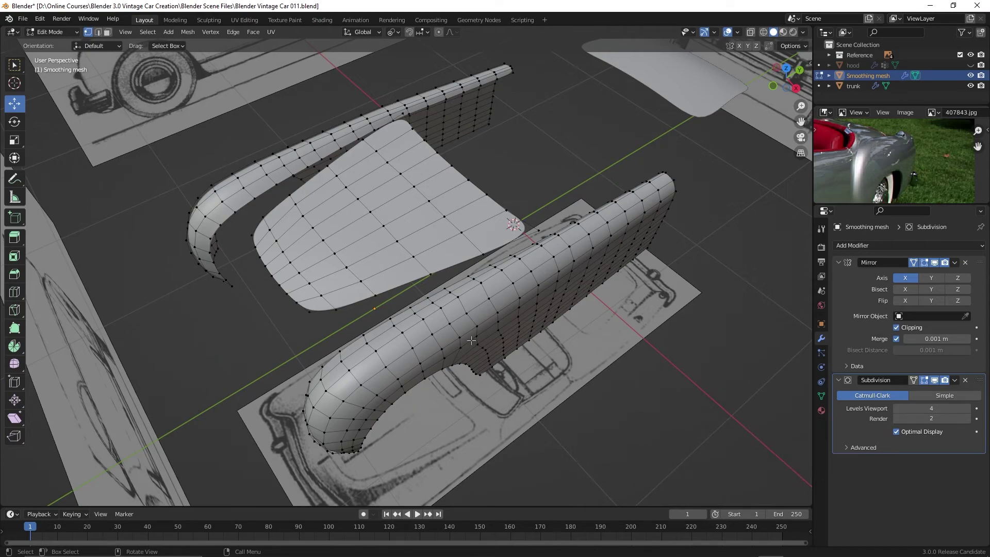
{"action": "mouse_move", "coordinate": [483, 326]}
{"action": "middle_mouse_down"}
{"action": "mouse_move", "coordinate": [424, 332]}
{"action": "mouse_move", "coordinate": [557, 307]}
{"action": "mouse_move", "coordinate": [499, 316]}
{"action": "middle_mouse_up"}
{"action": "scroll", "coordinate": [448, 330], "scroll_direction": "up", "scroll_amount": 2}
{"action": "scroll", "coordinate": [521, 314], "scroll_direction": "down", "scroll_amount": 1}
{"action": "scroll", "coordinate": [521, 312], "scroll_direction": "up", "scroll_amount": 2}
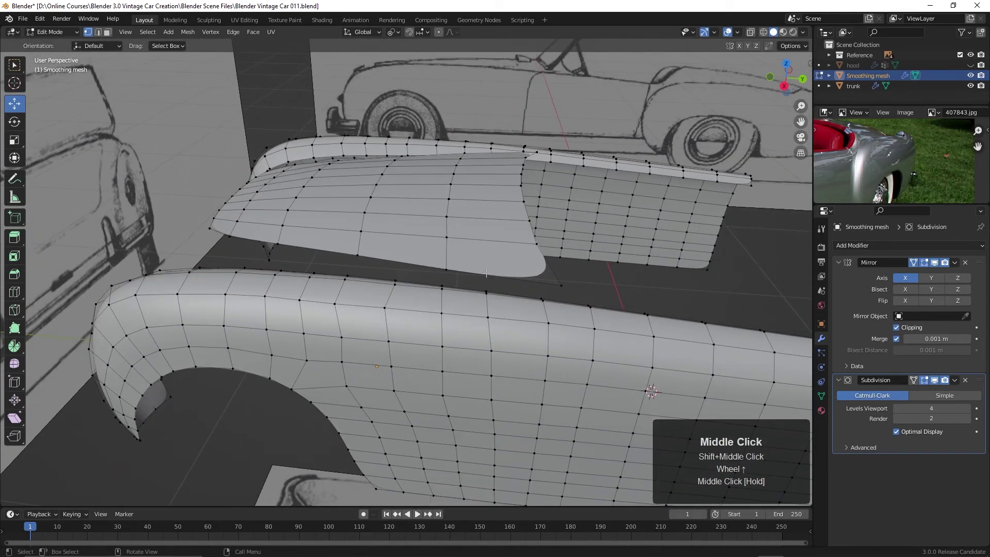
Step: Select three vertical edge loops along the fender
{"action": "left_click", "coordinate": [487, 306], "text": "alt"}
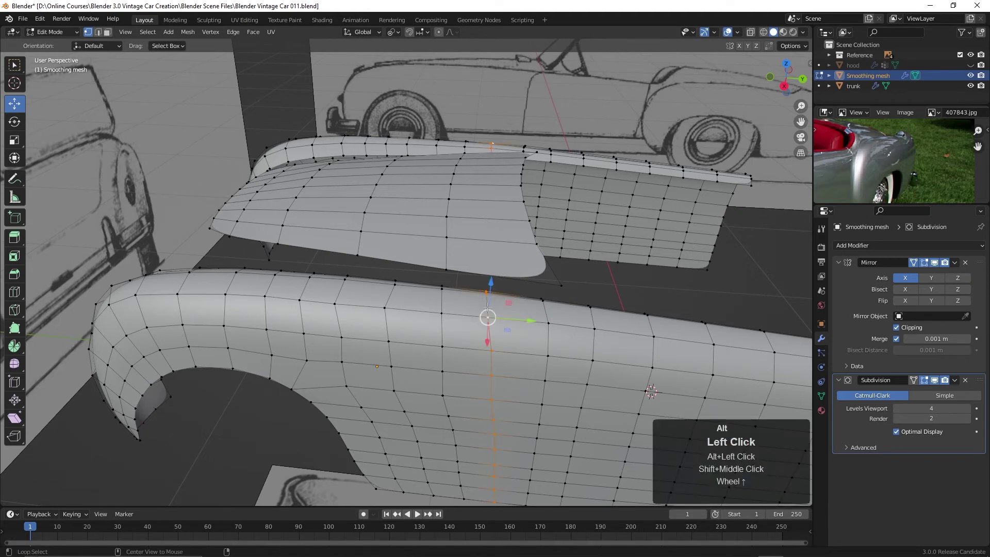
{"action": "middle_click_drag", "start_coordinate": [486, 178], "coordinate": [484, 169]}
{"action": "middle_click_drag", "start_coordinate": [491, 264], "coordinate": [487, 263]}
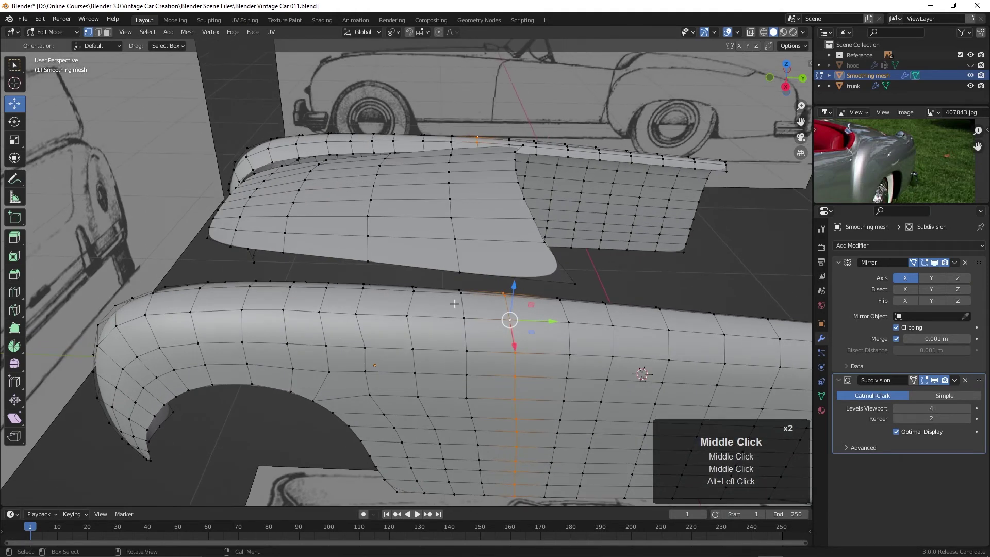
{"action": "left_click", "coordinate": [412, 266], "text": "alt+shift"}
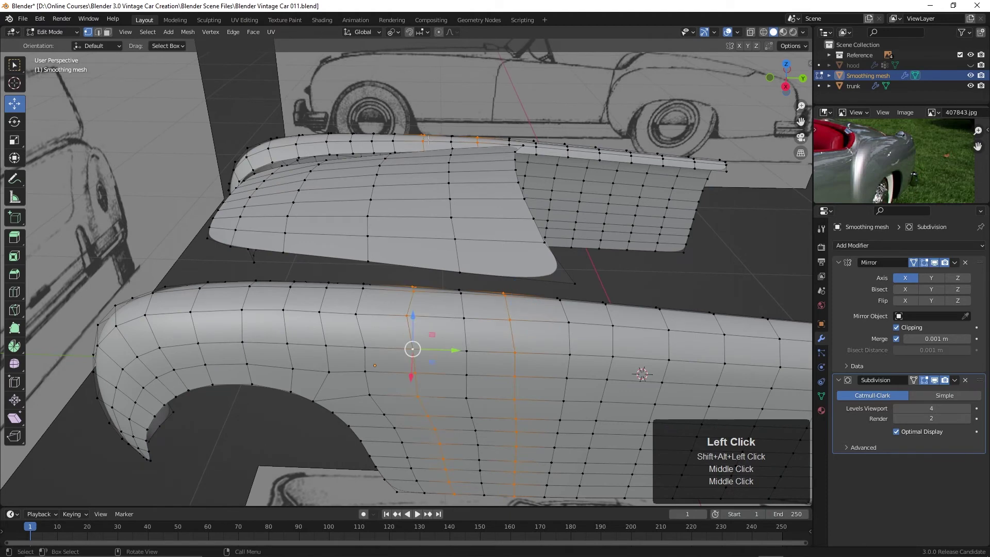
{"action": "middle_click_drag", "start_coordinate": [410, 283], "coordinate": [366, 318]}
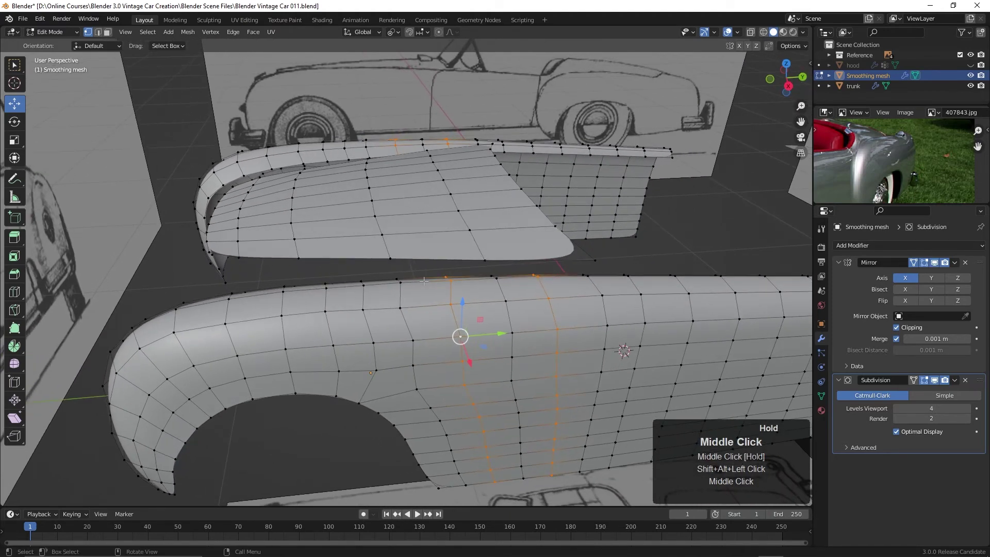
{"action": "left_click", "coordinate": [366, 326], "text": "alt+shift"}
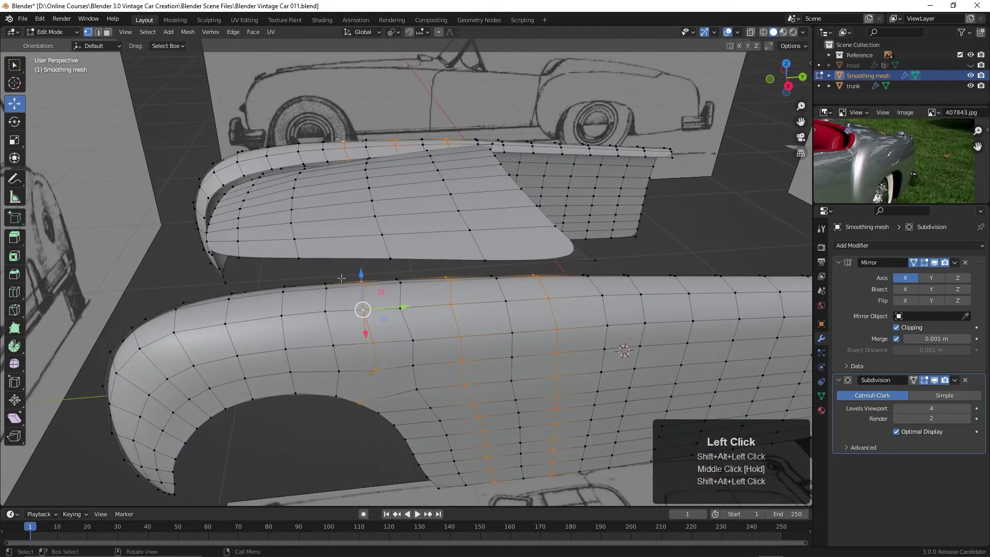
{"action": "middle_click_drag", "start_coordinate": [316, 361], "coordinate": [334, 298]}
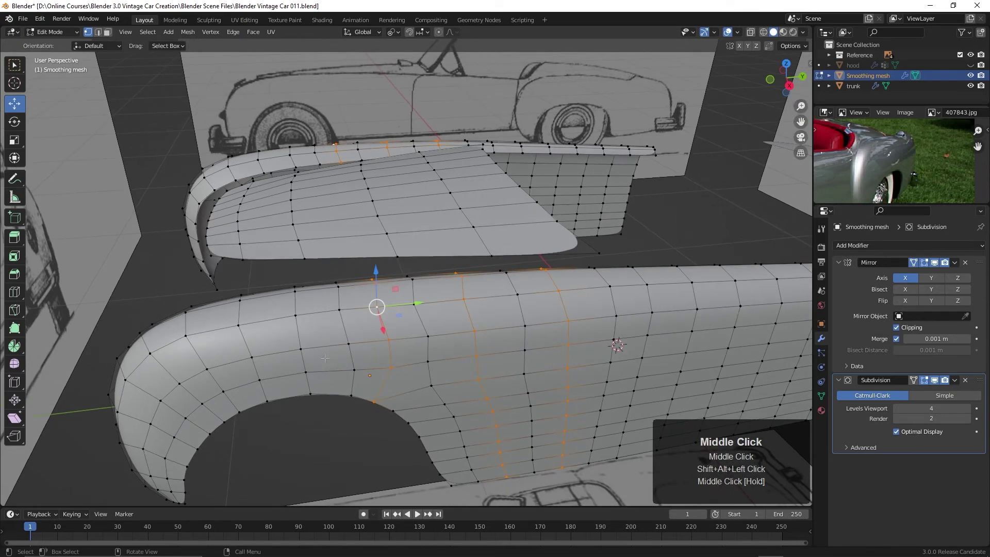
{"action": "middle_click_drag", "start_coordinate": [321, 359], "coordinate": [326, 325]}
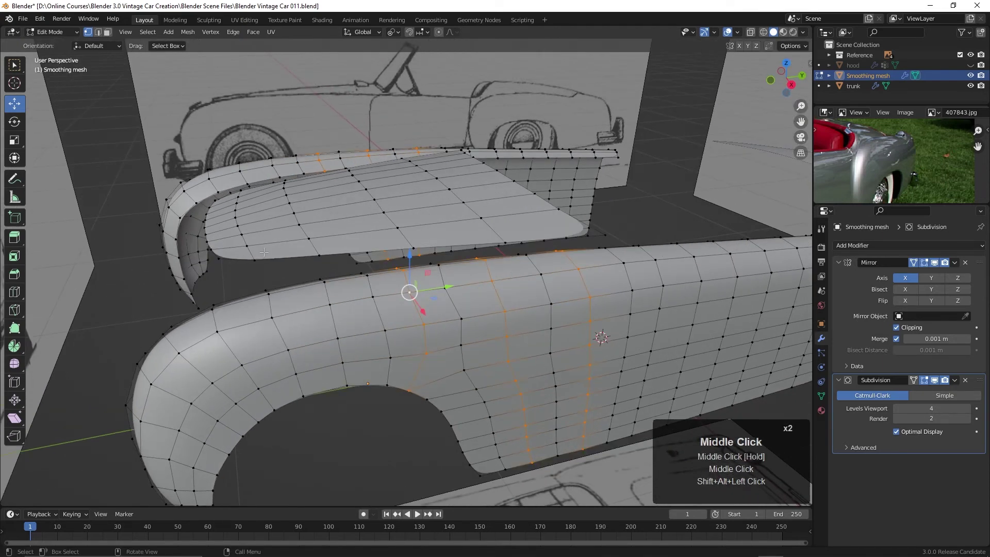
Step: Select pairs of matching vertical loops on the fender and hood panel, undoing one wrong pick
{"action": "left_click", "coordinate": [330, 301], "text": "alt"}
{"action": "left_click", "coordinate": [308, 238], "text": "alt+shift"}
{"action": "key", "text": "ctrl+z"}
{"action": "left_click", "coordinate": [301, 229], "text": "alt+shift"}
{"action": "left_click", "coordinate": [293, 325], "text": "alt+shift"}
{"action": "left_click", "coordinate": [262, 221], "text": "alt+shift"}
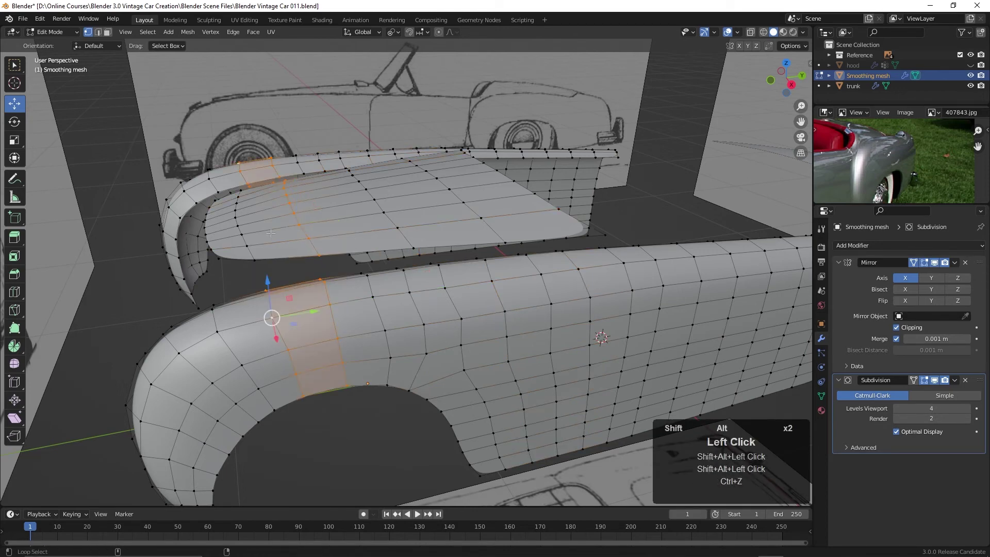
{"action": "left_click", "coordinate": [242, 240], "text": "alt+shift"}
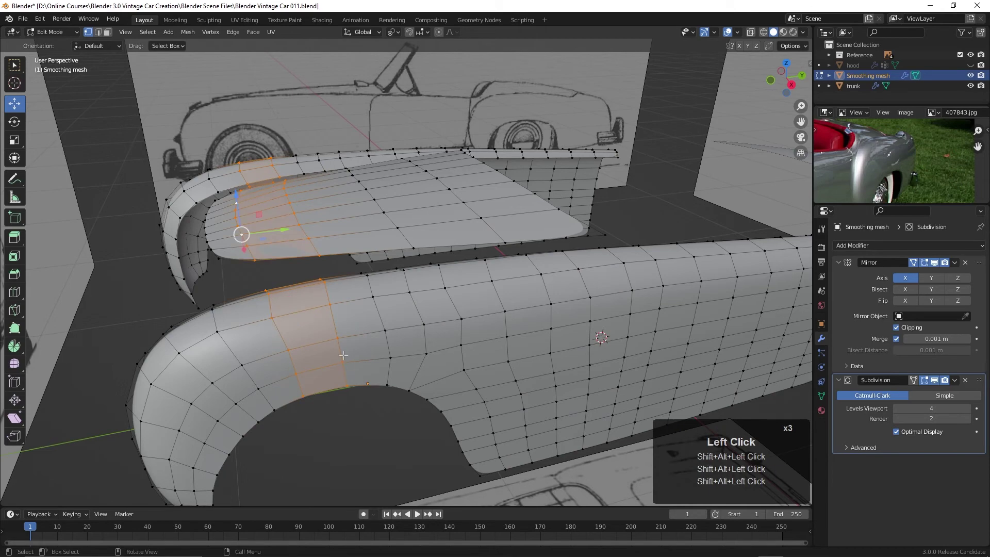
{"action": "middle_click_drag", "start_coordinate": [344, 355], "coordinate": [388, 313]}
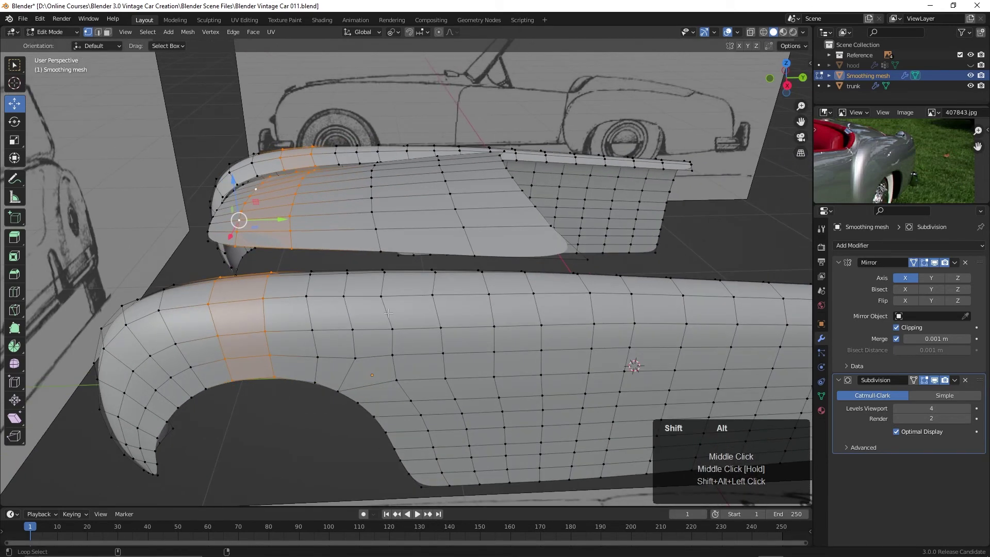
{"action": "left_click", "coordinate": [389, 314], "text": "alt+shift"}
{"action": "left_click", "coordinate": [380, 243], "text": "alt+shift"}
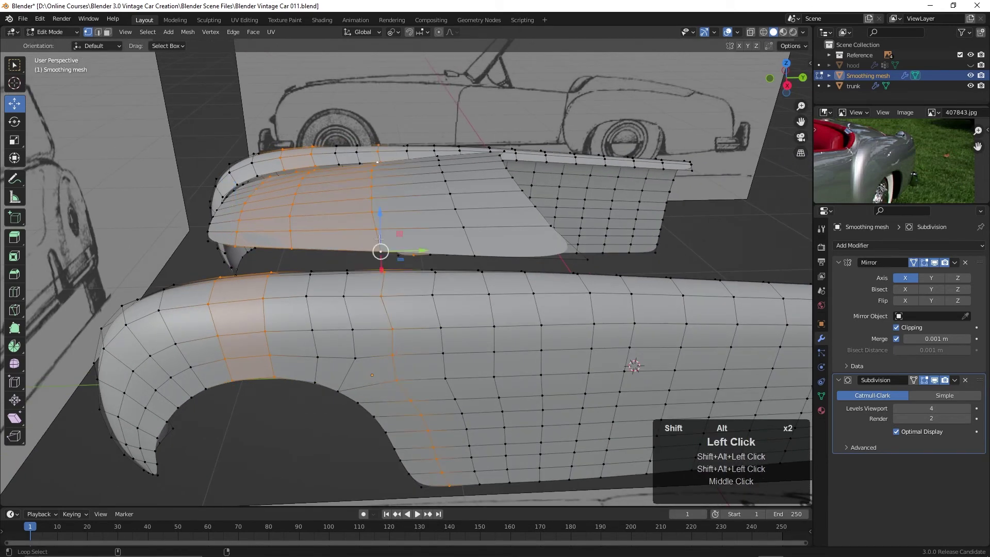
{"action": "middle_click_drag", "start_coordinate": [483, 337], "coordinate": [455, 333]}
Step: Add the remaining fender loops and matching hood loops, including the hood panel's end loop
{"action": "left_click", "coordinate": [456, 326], "text": "alt+shift"}
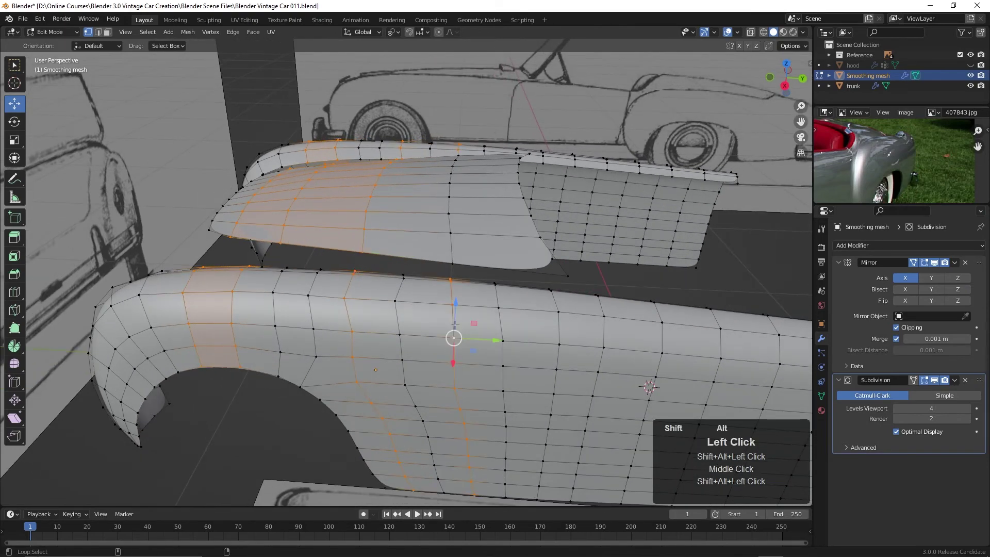
{"action": "left_click", "coordinate": [449, 246], "text": "alt+shift"}
{"action": "scroll", "coordinate": [448, 246], "scroll_direction": "down", "scroll_amount": 3}
{"action": "middle_click_drag", "start_coordinate": [448, 245], "coordinate": [498, 305]}
{"action": "scroll", "coordinate": [498, 304], "scroll_direction": "up", "scroll_amount": 2}
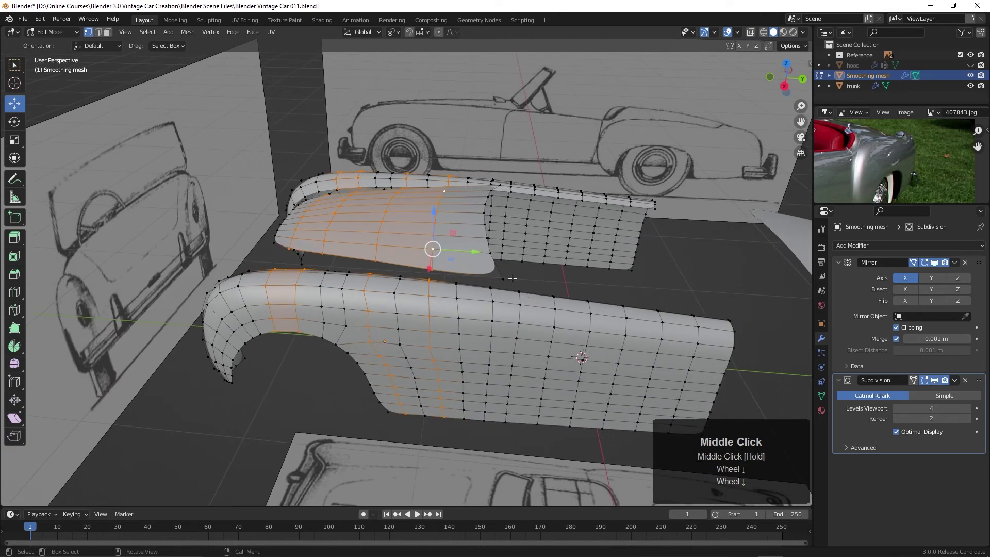
{"action": "left_click", "coordinate": [518, 325], "text": "alt+shift"}
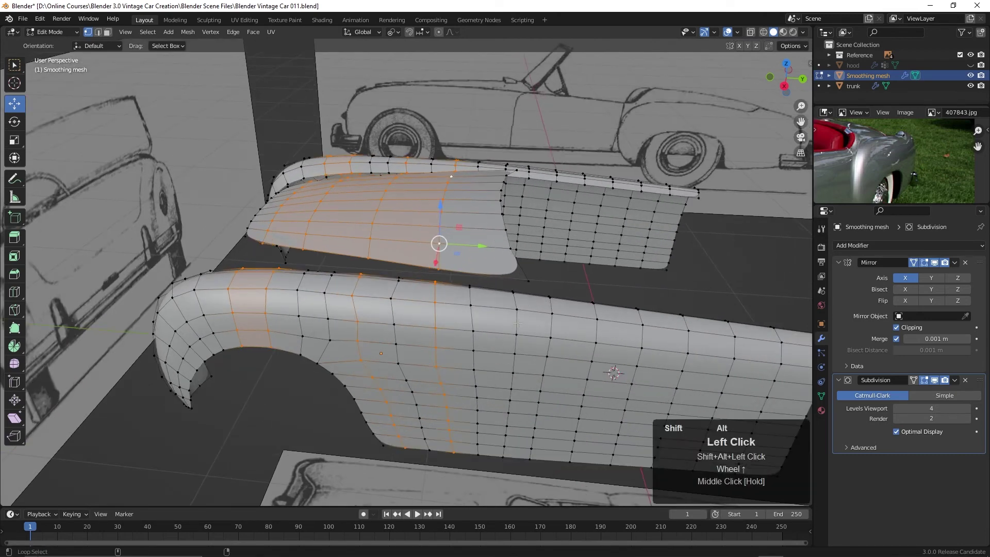
{"action": "left_click", "coordinate": [505, 234], "text": "alt+shift"}
{"action": "left_click", "coordinate": [553, 336], "text": "alt+shift"}
{"action": "middle_click_drag", "start_coordinate": [494, 341], "coordinate": [536, 340]}
{"action": "middle_click_drag", "start_coordinate": [889, 180], "coordinate": [893, 166]}
{"action": "scroll", "coordinate": [882, 168], "scroll_direction": "up", "scroll_amount": 2}
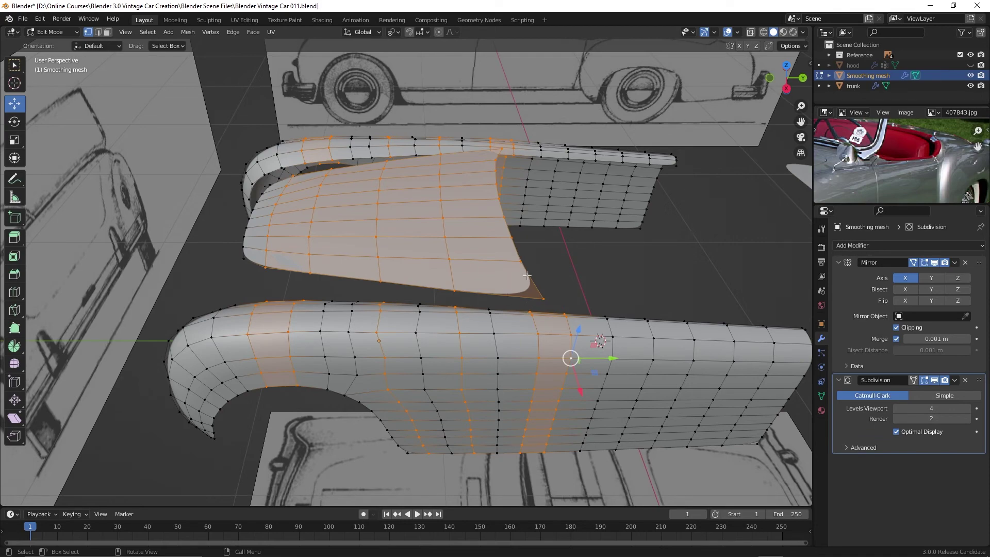
{"action": "middle_click_drag", "start_coordinate": [350, 356], "coordinate": [431, 353]}
Step: Hide the subdivision display and cut a new vertical edge loop across the hood panel
{"action": "key", "text": "alt+a"}
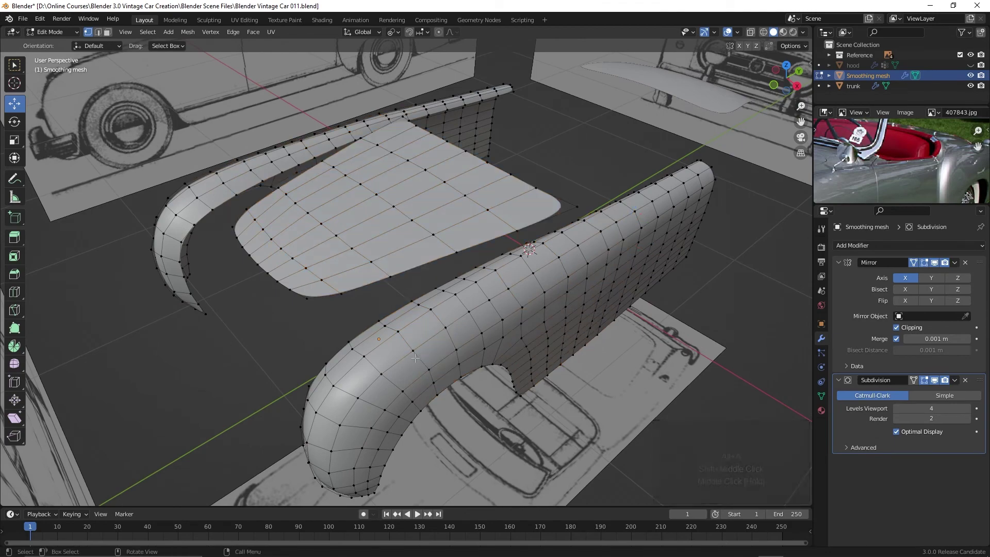
{"action": "left_click", "coordinate": [934, 380]}
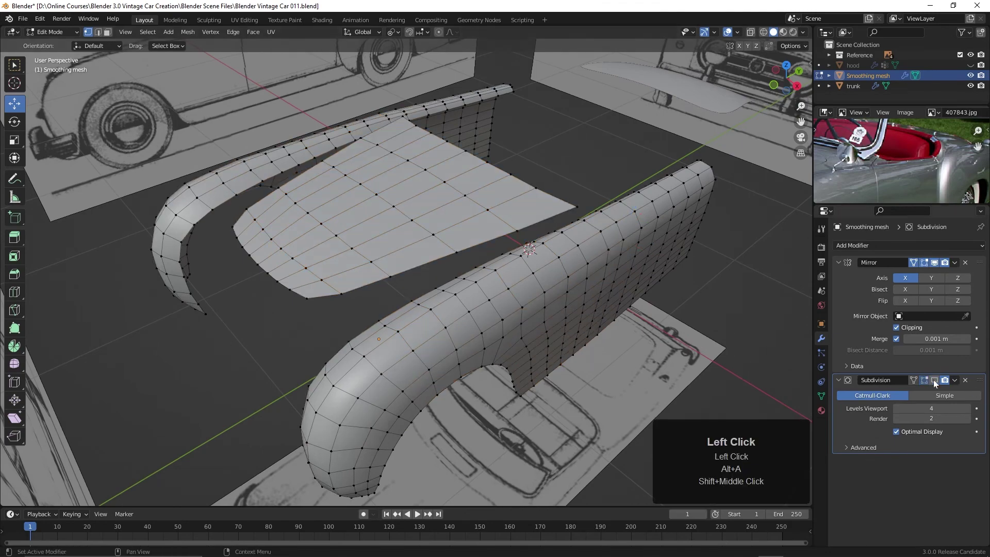
{"action": "middle_click_drag", "start_coordinate": [506, 349], "coordinate": [420, 296]}
{"action": "left_click", "coordinate": [420, 297], "text": "alt"}
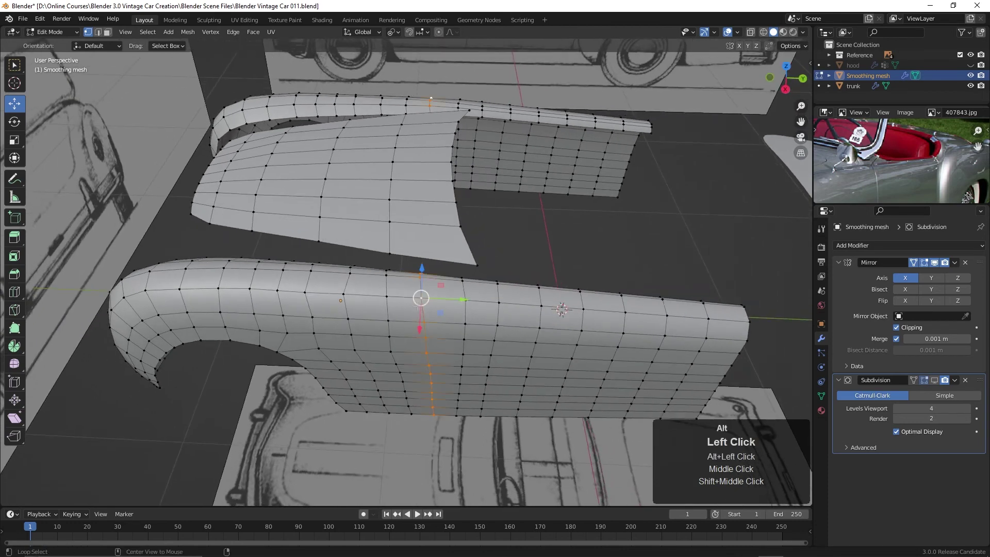
{"action": "key", "text": "ctrl+r"}
{"action": "left_click", "coordinate": [419, 206]}
{"action": "left_click", "coordinate": [418, 206]}
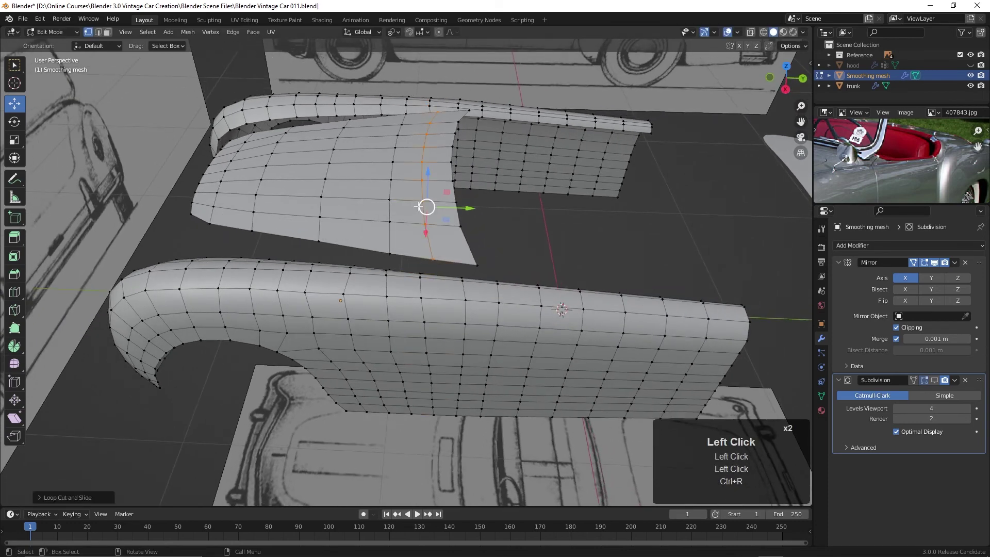
Step: Slide the hood panel's lower corner vertex along its edge
{"action": "key", "text": "alt+a"}
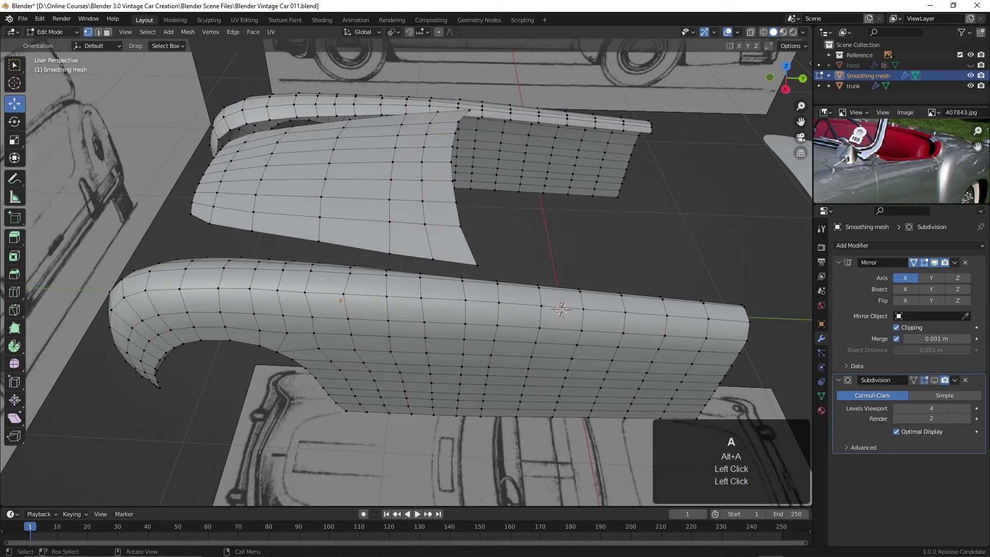
{"action": "left_click", "coordinate": [435, 259]}
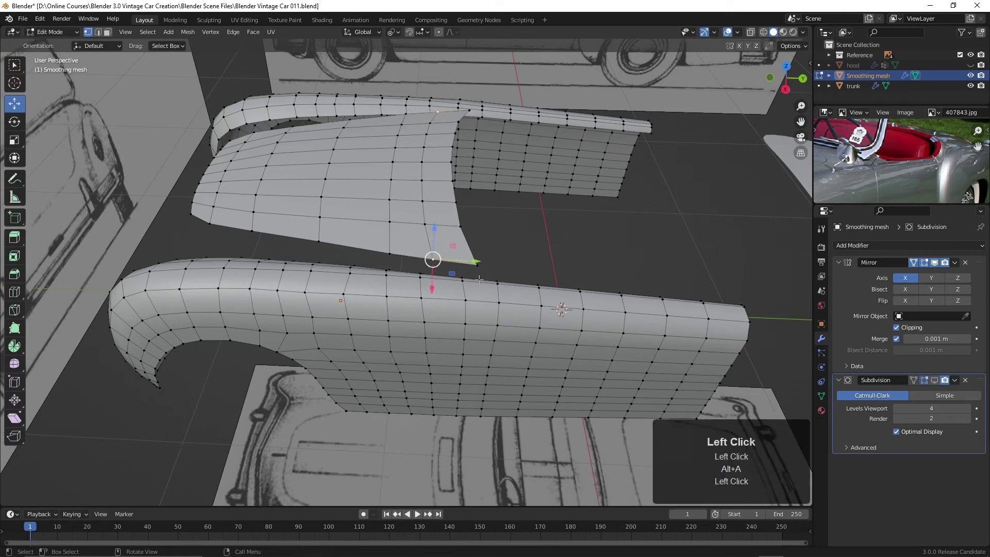
{"action": "key", "text": "g"}
{"action": "key", "text": "g"}
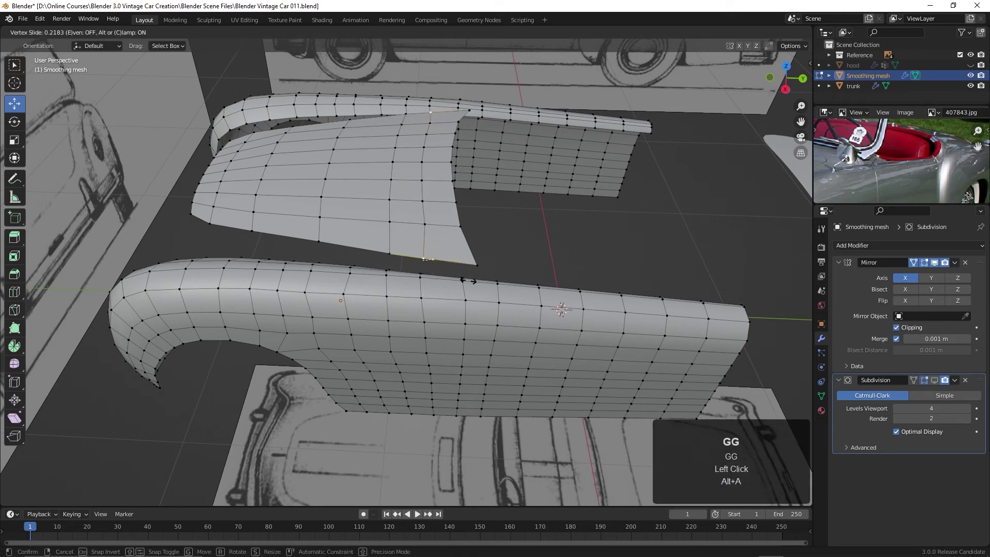
{"action": "left_click", "coordinate": [471, 281]}
Step: Cut another vertical edge loop across the hood panel to match a fender loop
{"action": "middle_click_drag", "start_coordinate": [404, 308], "coordinate": [359, 262]}
{"action": "left_click", "coordinate": [357, 309], "text": "alt"}
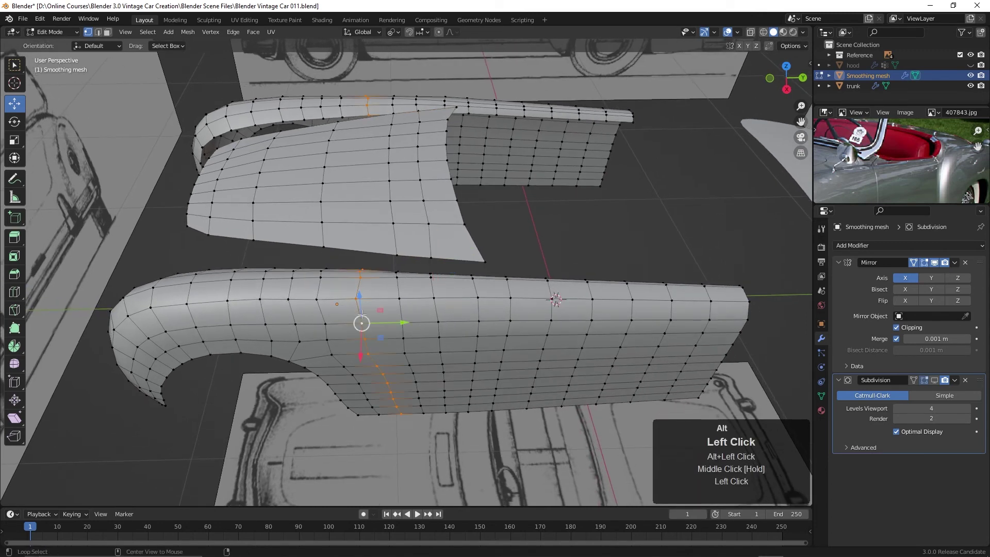
{"action": "key", "text": "ctrl+r"}
{"action": "double_click", "coordinate": [354, 225]}
{"action": "key", "text": "alt+a"}
{"action": "middle_click_drag", "start_coordinate": [376, 272], "coordinate": [357, 281]}
{"action": "scroll", "coordinate": [360, 283], "scroll_direction": "up", "scroll_amount": 2}
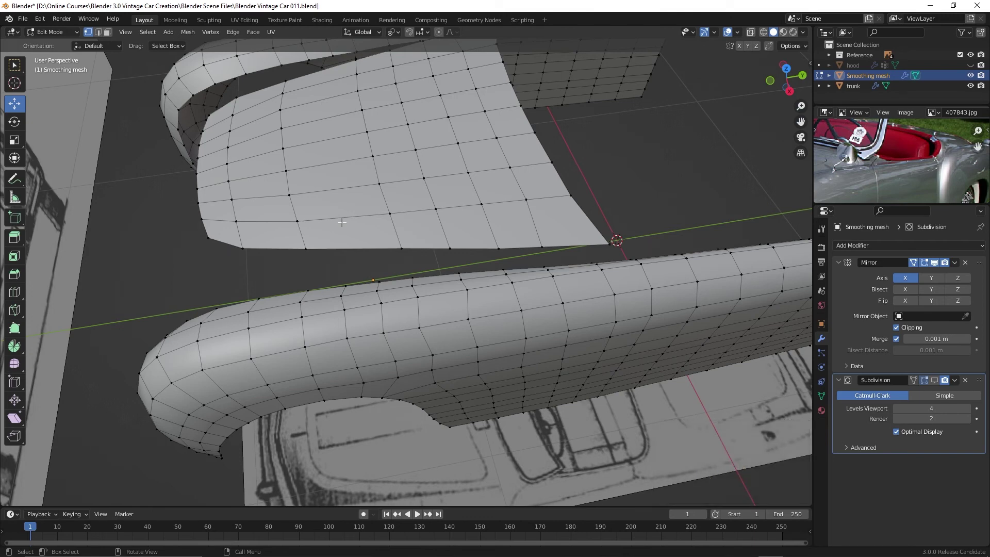
Step: Loop-cut two new vertical edge loops across the hood panel
{"action": "key", "text": "ctrl+r"}
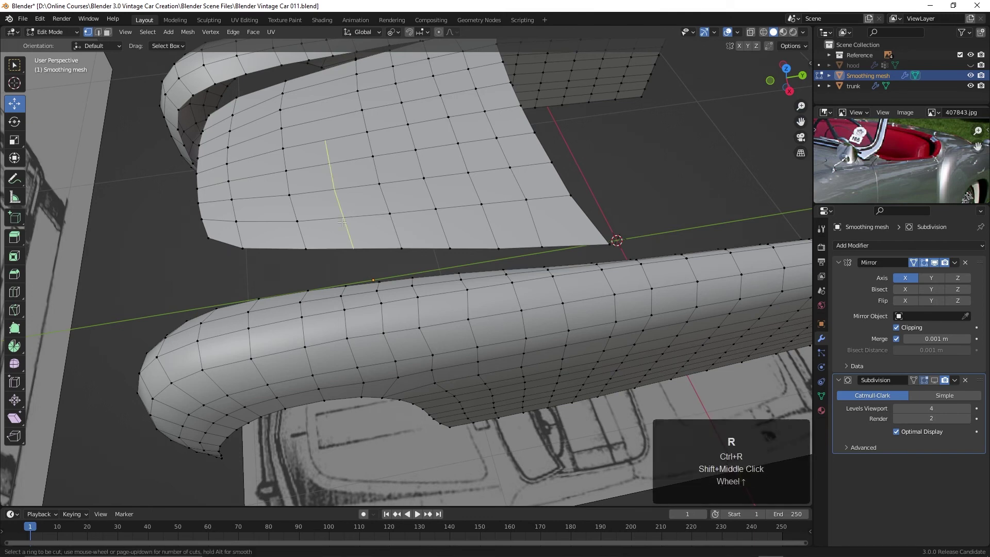
{"action": "scroll", "coordinate": [342, 222], "scroll_direction": "up", "scroll_amount": 3}
{"action": "scroll", "coordinate": [342, 223], "scroll_direction": "down", "scroll_amount": 2}
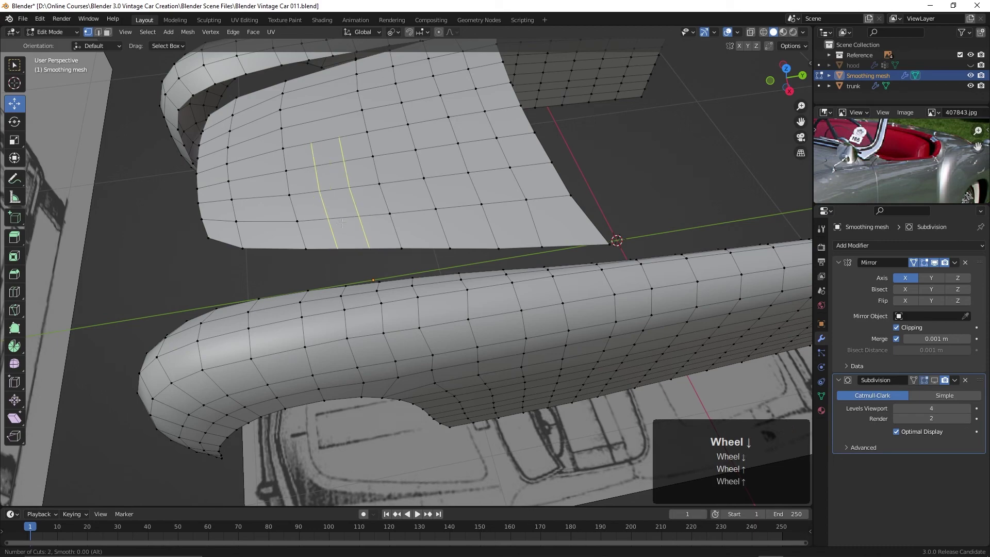
{"action": "key", "text": "Return"}
{"action": "key", "text": "Return"}
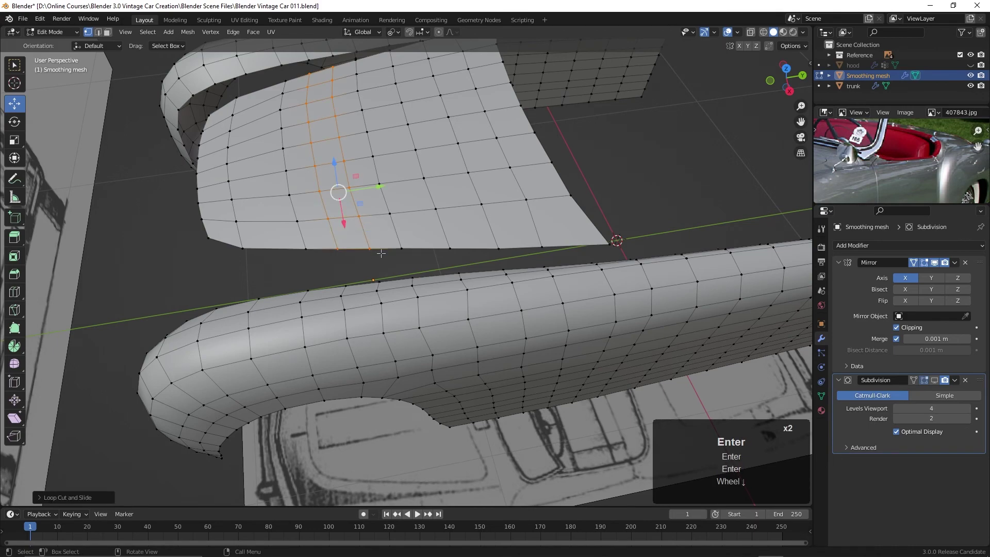
{"action": "key", "text": "alt+a"}
{"action": "scroll", "coordinate": [385, 268], "scroll_direction": "down", "scroll_amount": 2}
{"action": "middle_click_drag", "start_coordinate": [385, 268], "coordinate": [370, 276]}
{"action": "scroll", "coordinate": [370, 273], "scroll_direction": "up", "scroll_amount": 2}
Step: Edge-slide one hood panel loop into alignment with the fender's loop
{"action": "left_click", "coordinate": [336, 228], "text": "alt"}
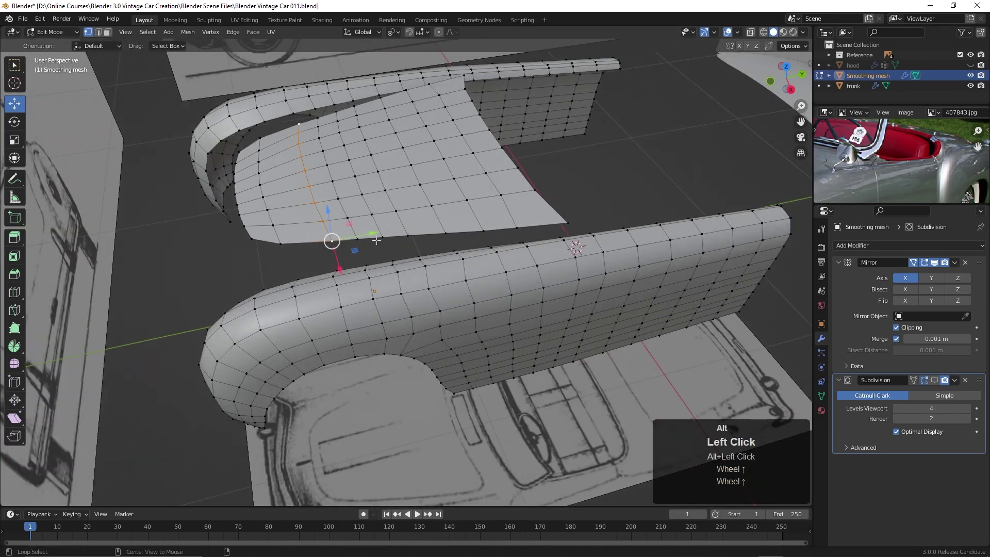
{"action": "key", "text": "g"}
{"action": "key", "text": "g"}
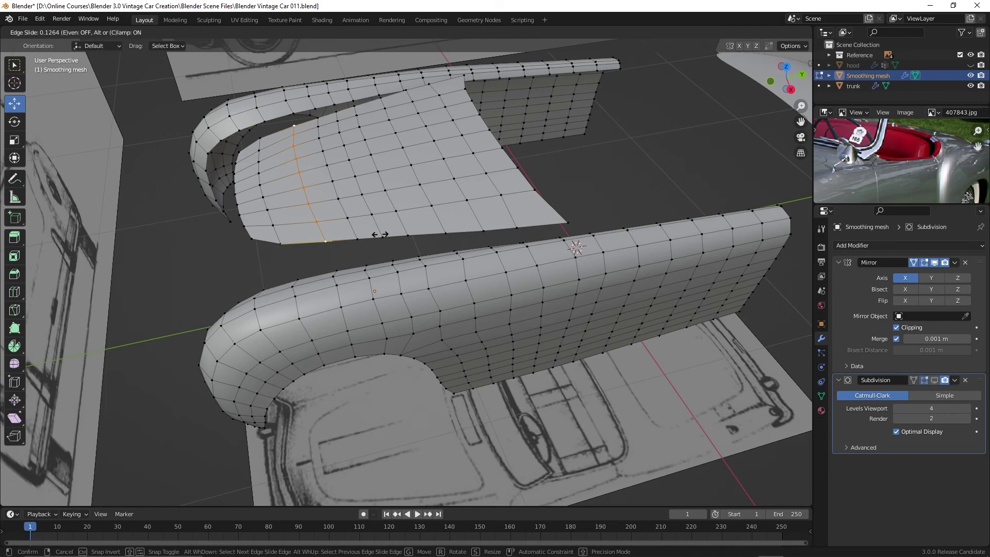
{"action": "left_click", "coordinate": [379, 234]}
{"action": "left_click", "coordinate": [342, 308], "text": "alt"}
{"action": "middle_click_drag", "start_coordinate": [342, 308], "coordinate": [388, 293]}
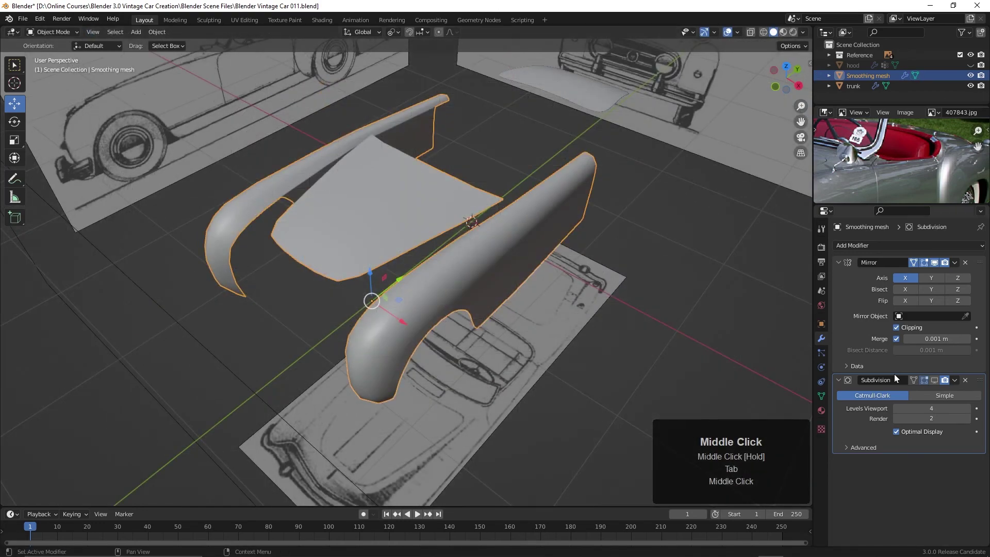
Step: Re-enable the Subdivision viewport display and make the hood visible again
{"action": "left_click", "coordinate": [934, 381]}
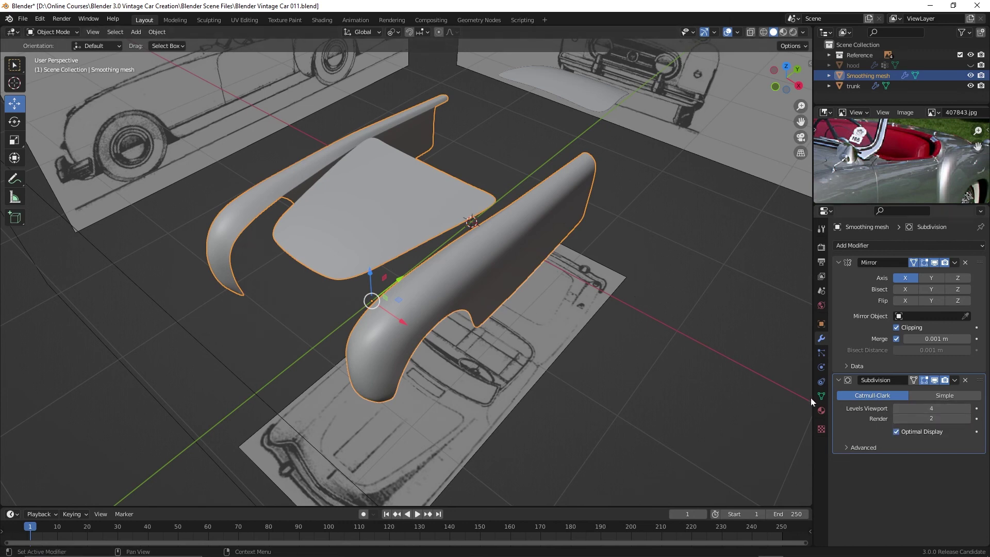
{"action": "middle_click_drag", "start_coordinate": [630, 307], "coordinate": [656, 338]}
{"action": "left_click", "coordinate": [970, 65]}
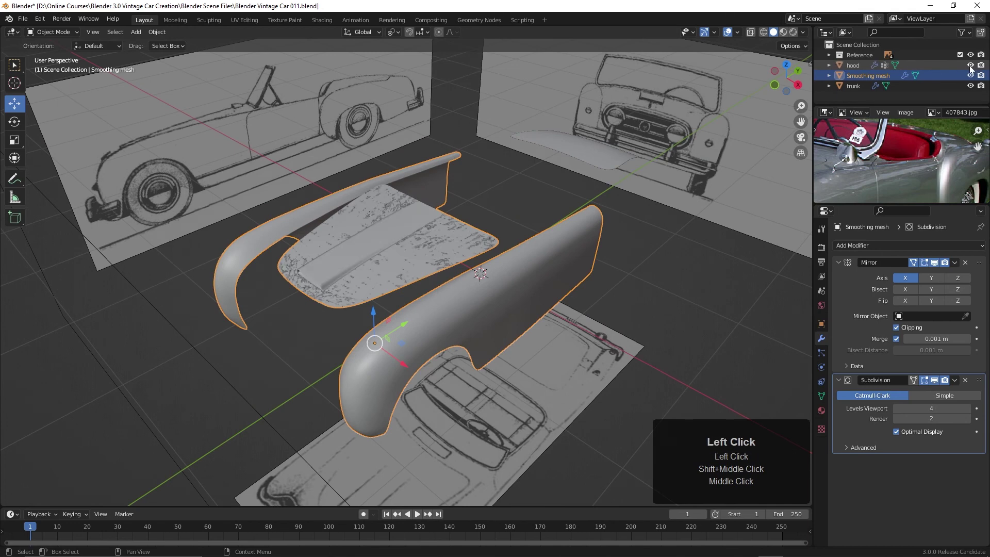
{"action": "scroll", "coordinate": [494, 297], "scroll_direction": "up", "scroll_amount": 2}
{"action": "middle_click_drag", "start_coordinate": [494, 297], "coordinate": [521, 300]}
{"action": "middle_click_drag", "start_coordinate": [521, 299], "coordinate": [555, 305]}
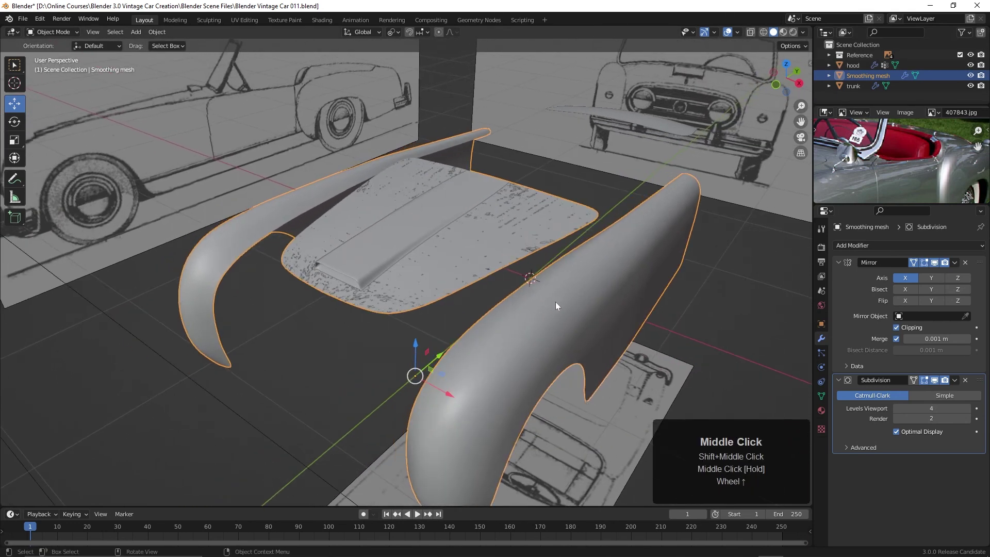
Step: Hide the Smoothing mesh and select the hood to view its Shrinkwrap modifier
{"action": "left_click", "coordinate": [971, 76]}
{"action": "scroll", "coordinate": [462, 316], "scroll_direction": "up", "scroll_amount": 4}
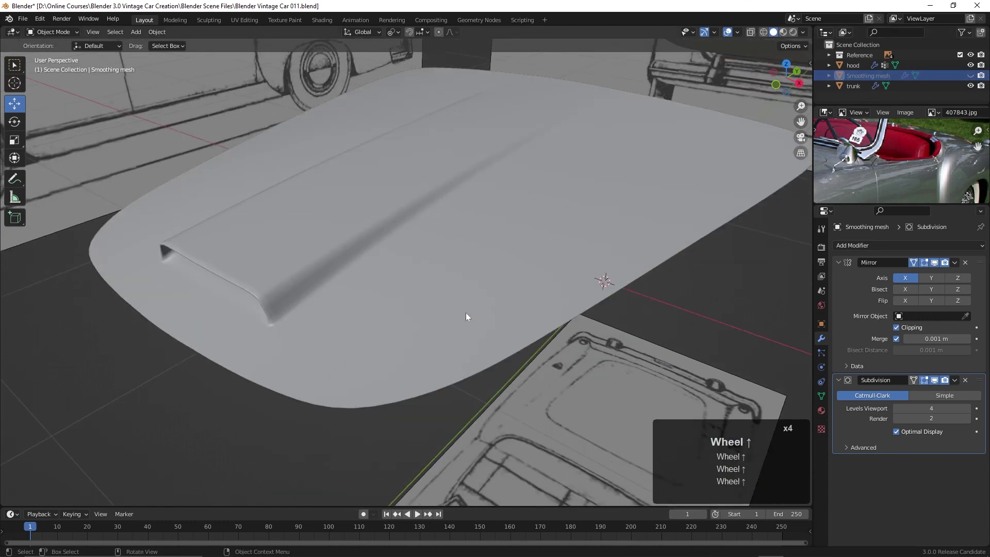
{"action": "mouse_move", "coordinate": [462, 317]}
{"action": "middle_mouse_down"}
{"action": "mouse_move", "coordinate": [533, 328]}
{"action": "mouse_move", "coordinate": [512, 329]}
{"action": "mouse_move", "coordinate": [534, 327]}
{"action": "mouse_move", "coordinate": [523, 318]}
{"action": "mouse_move", "coordinate": [528, 324]}
{"action": "mouse_move", "coordinate": [483, 325]}
{"action": "mouse_move", "coordinate": [448, 307]}
{"action": "mouse_move", "coordinate": [391, 327]}
{"action": "mouse_move", "coordinate": [458, 332]}
{"action": "mouse_move", "coordinate": [464, 311]}
{"action": "mouse_move", "coordinate": [494, 307]}
{"action": "mouse_move", "coordinate": [411, 322]}
{"action": "mouse_move", "coordinate": [421, 334]}
{"action": "mouse_move", "coordinate": [493, 323]}
{"action": "mouse_move", "coordinate": [478, 323]}
{"action": "middle_mouse_up"}
{"action": "scroll", "coordinate": [547, 329], "scroll_direction": "down", "scroll_amount": 3}
{"action": "left_click", "coordinate": [523, 318]}
Step: Hide the hood, unhide the Smoothing mesh, and select it
{"action": "left_click", "coordinate": [971, 65]}
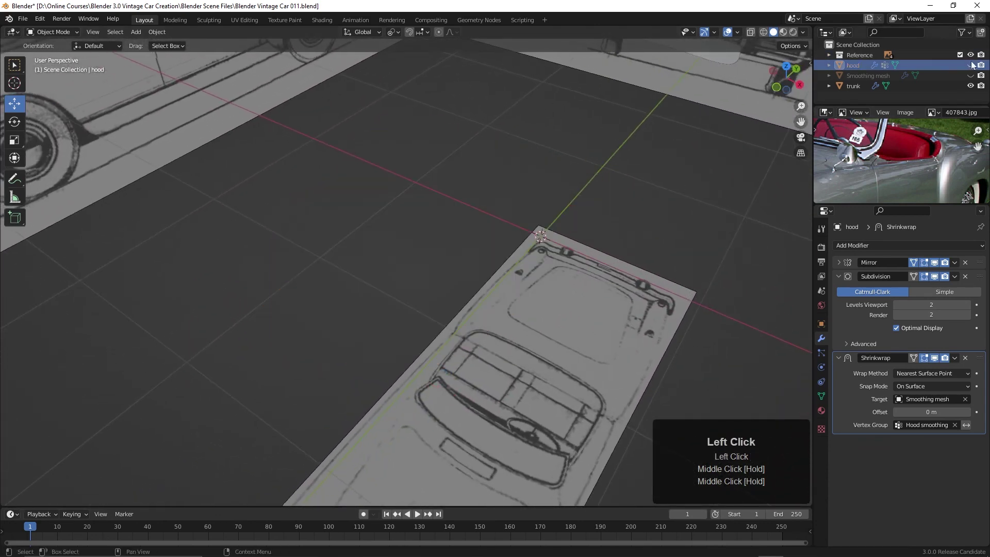
{"action": "left_click", "coordinate": [970, 75]}
{"action": "scroll", "coordinate": [588, 389], "scroll_direction": "down", "scroll_amount": 2}
{"action": "middle_click_drag", "start_coordinate": [597, 387], "coordinate": [466, 343]}
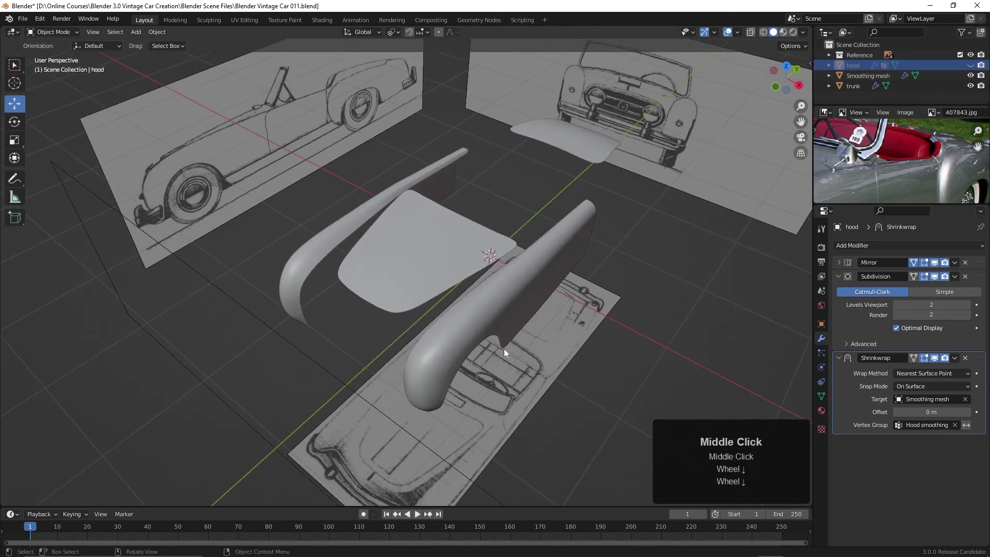
{"action": "middle_click_drag", "start_coordinate": [384, 298], "coordinate": [457, 346]}
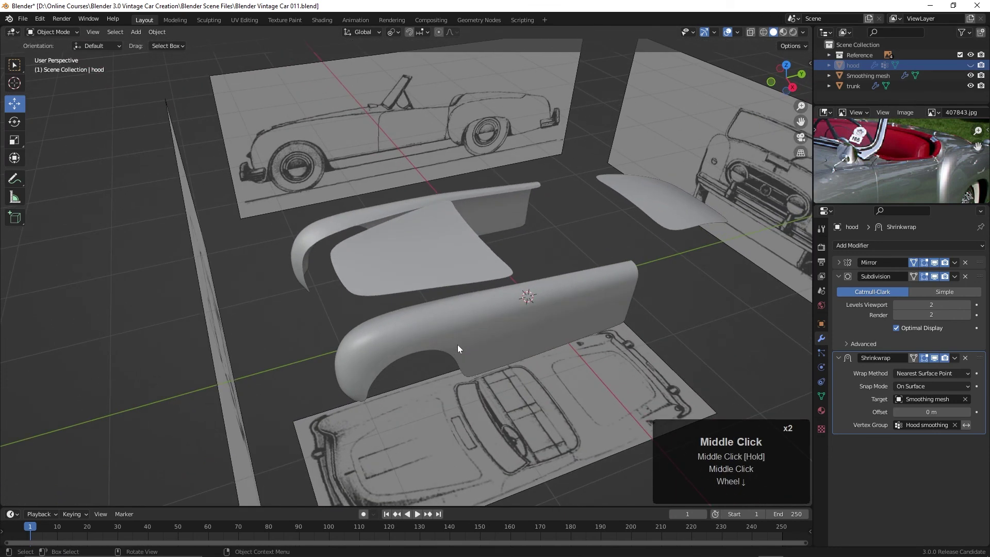
{"action": "scroll", "coordinate": [454, 349], "scroll_direction": "up", "scroll_amount": 1}
{"action": "middle_click", "coordinate": [448, 351]}
{"action": "left_click", "coordinate": [436, 295]}
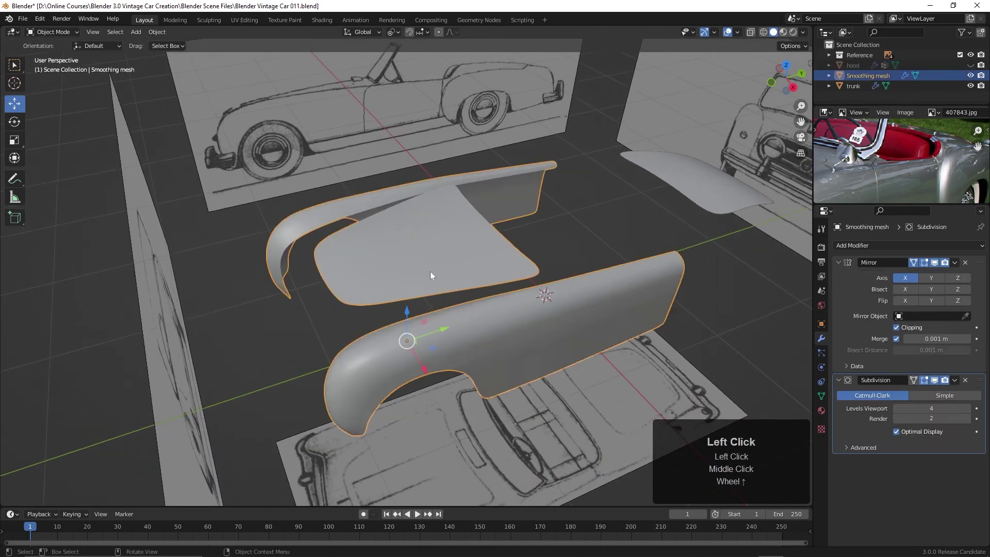
{"action": "middle_click_drag", "start_coordinate": [431, 332], "coordinate": [441, 326]}
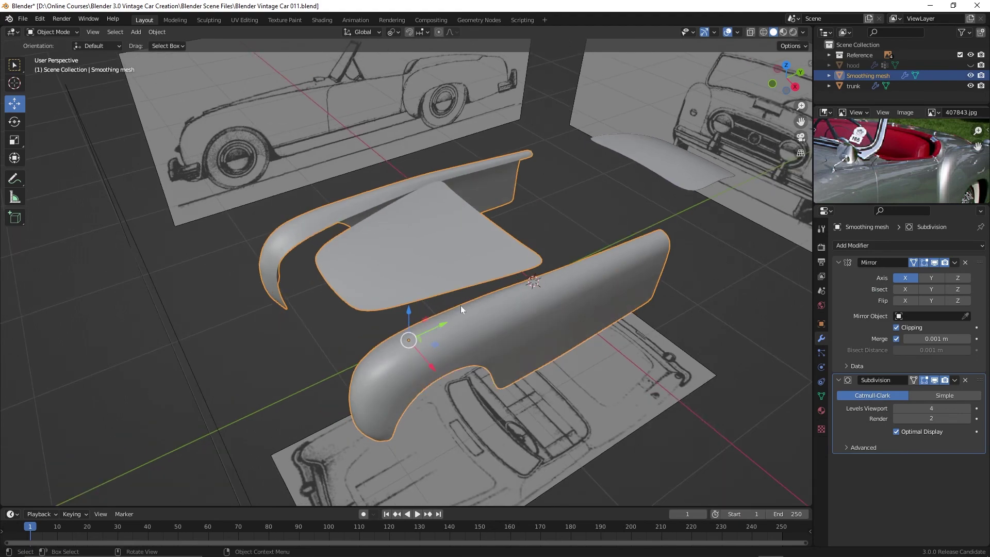